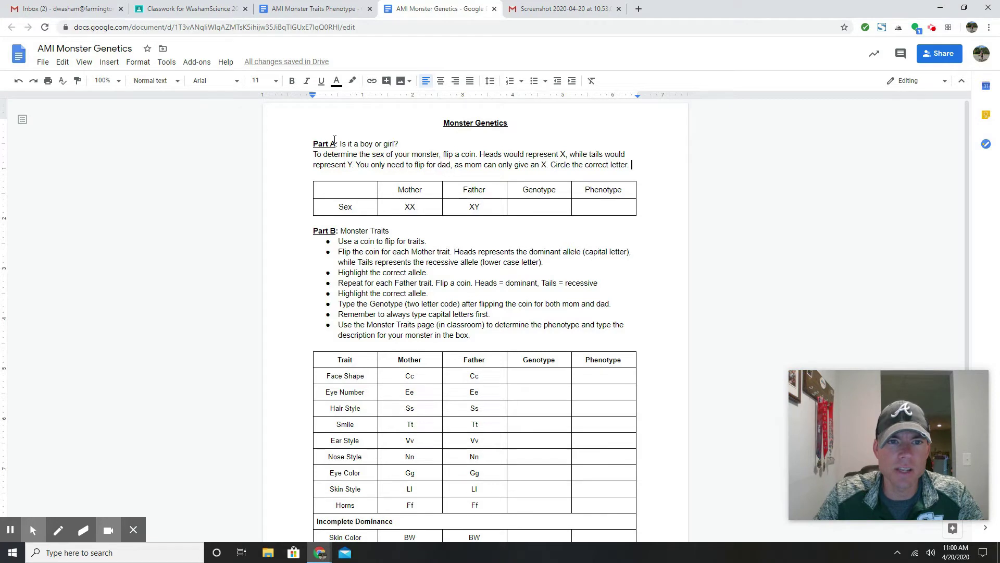
Highlight the first X of the mother's XX and the father's XY in yellow
{"action": "left_click", "coordinate": [307, 143]}
{"action": "left_click_drag", "start_coordinate": [313, 143], "coordinate": [334, 143]}
{"action": "left_click", "coordinate": [295, 149]}
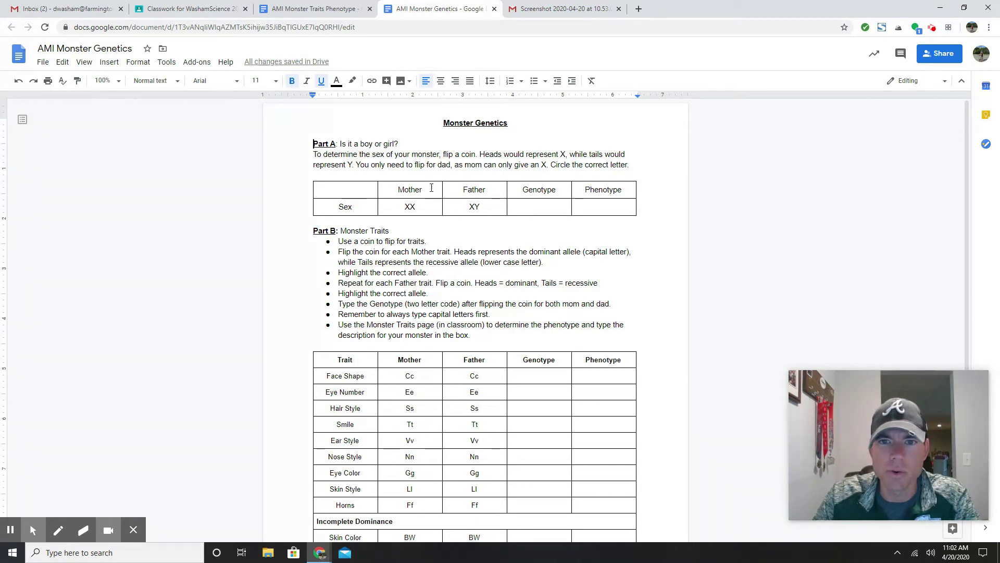
{"action": "left_click", "coordinate": [407, 208]}
{"action": "double_click", "coordinate": [408, 207]}
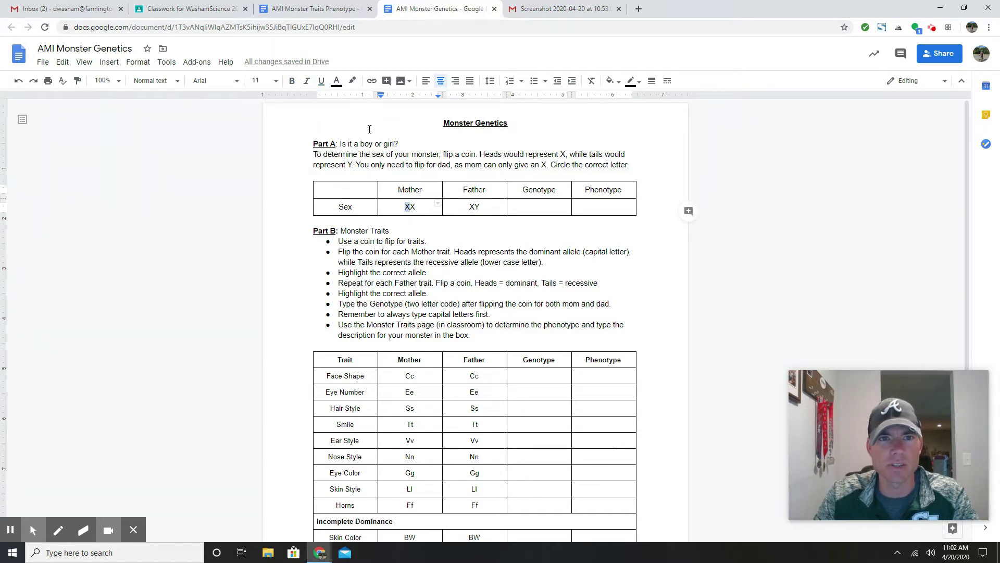
{"action": "left_click", "coordinate": [353, 82]}
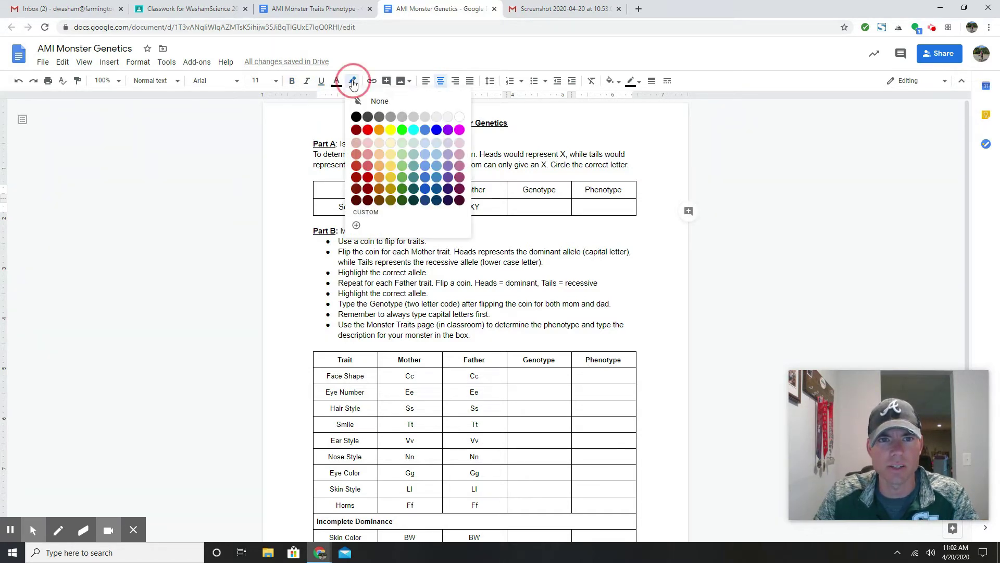
{"action": "left_click", "coordinate": [382, 128]}
{"action": "left_click", "coordinate": [471, 207]}
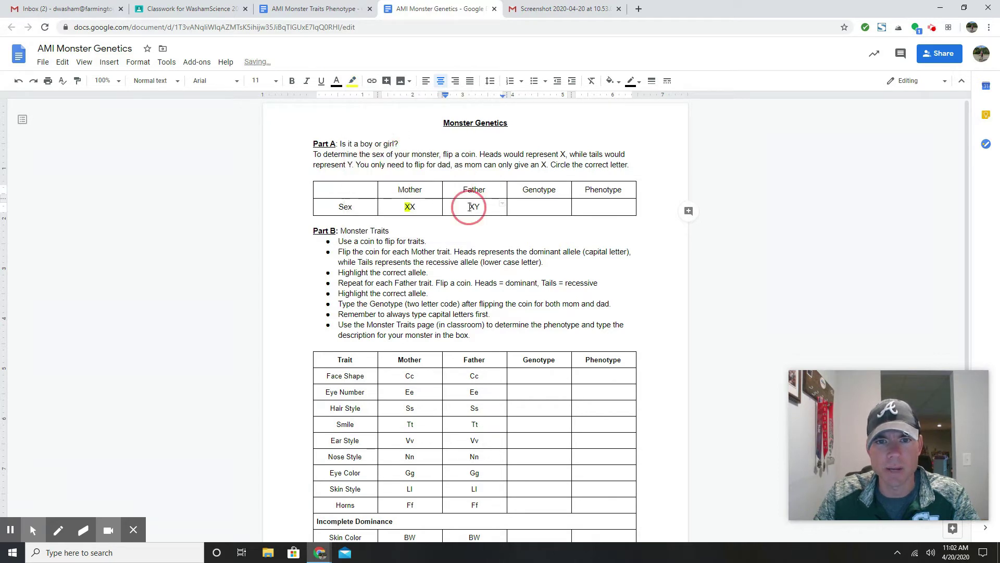
{"action": "left_click_drag", "start_coordinate": [471, 207], "coordinate": [475, 208]}
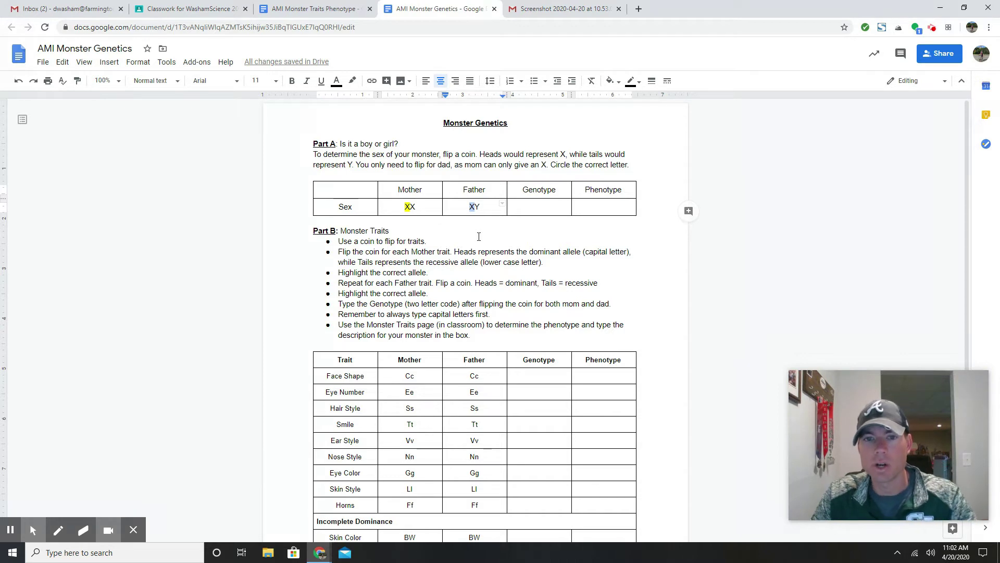
{"action": "left_click", "coordinate": [352, 81]}
{"action": "left_click", "coordinate": [391, 130]}
Enter genotype XX and phenotype Female in the Sex row
{"action": "left_click", "coordinate": [540, 207]}
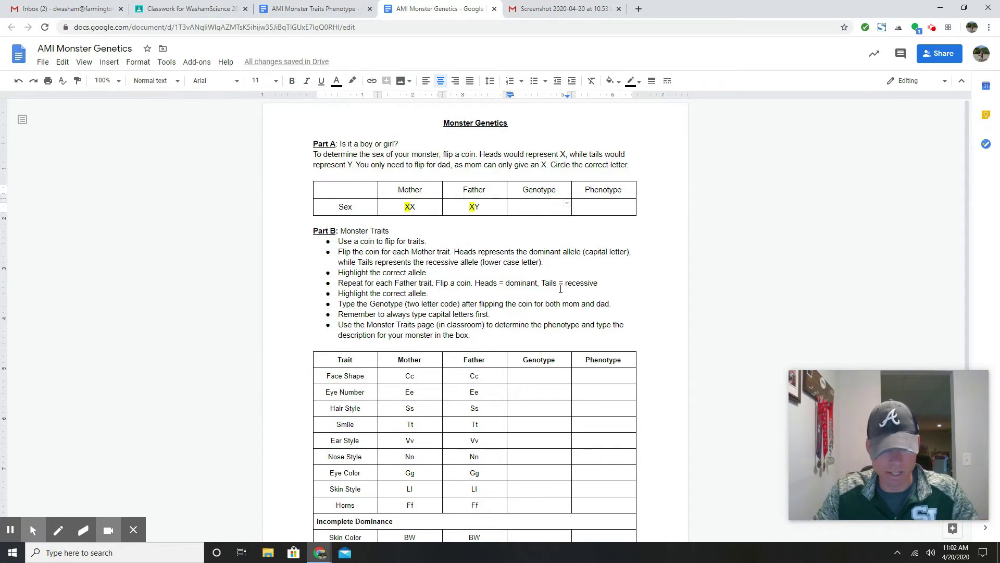
{"action": "type", "text": "XX"}
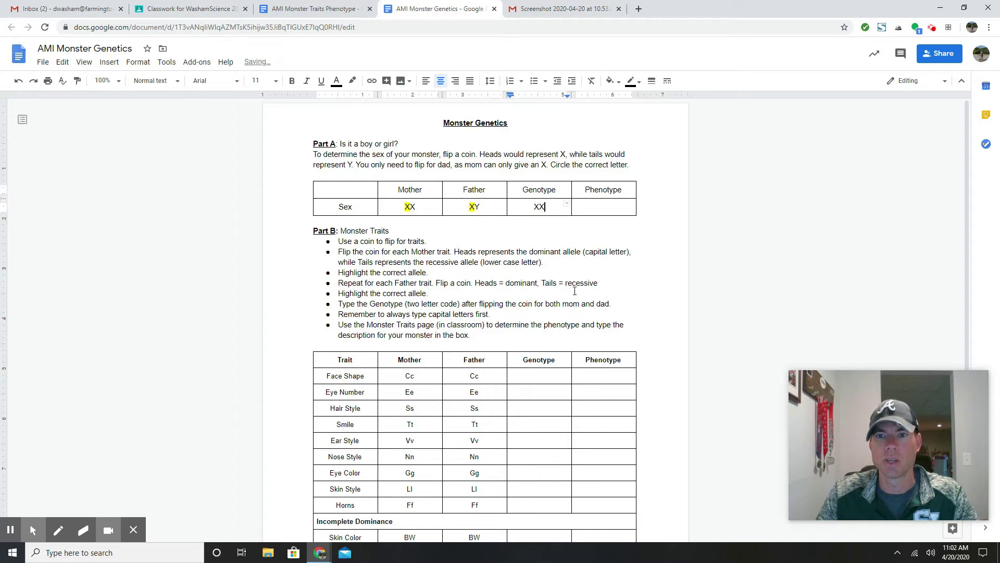
{"action": "left_click", "coordinate": [608, 210]}
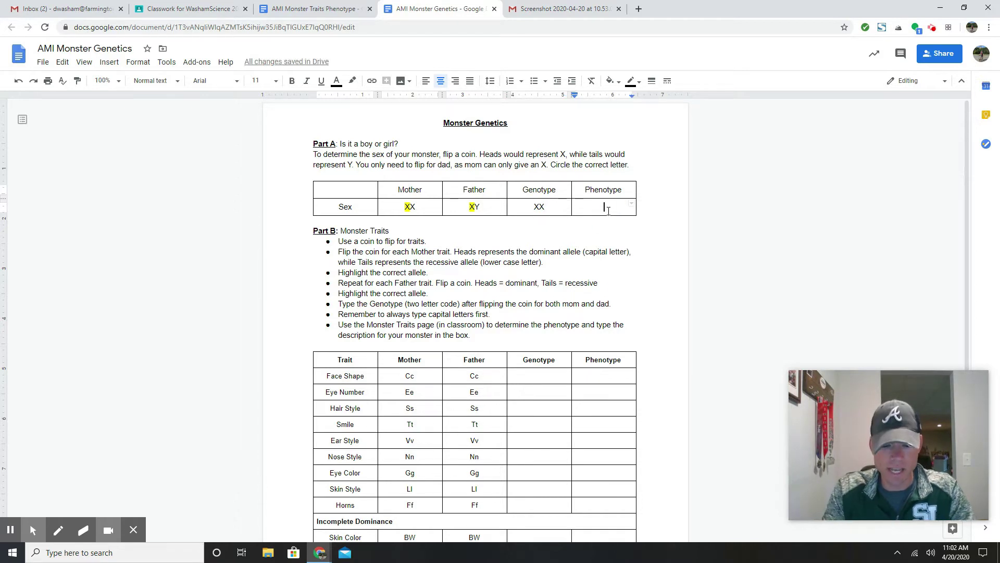
{"action": "type", "text": "Female"}
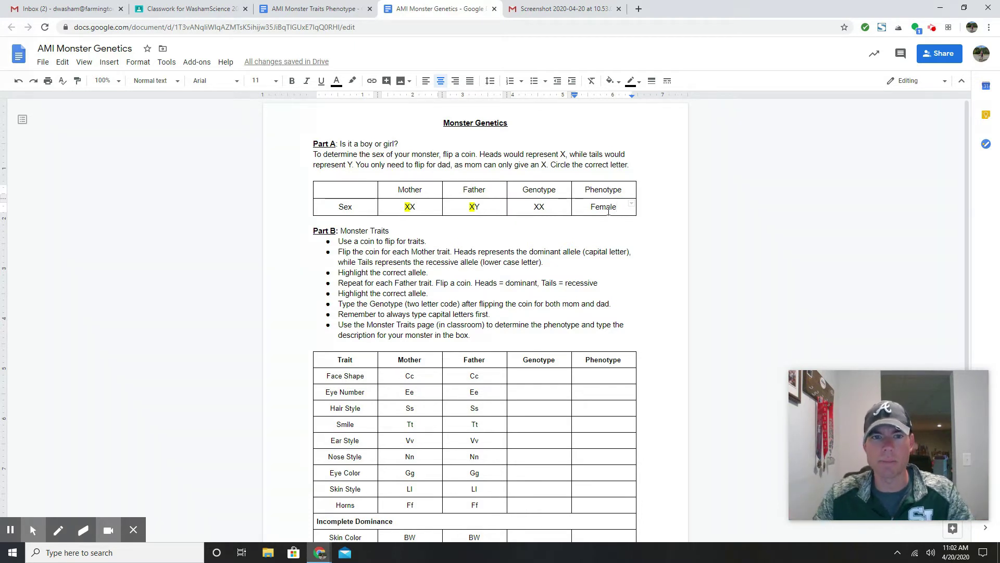
Scroll down past Part A to the Part B trait table and Part C instructions
{"action": "scroll", "coordinate": [513, 294], "scroll_direction": "down", "scroll_amount": 2}
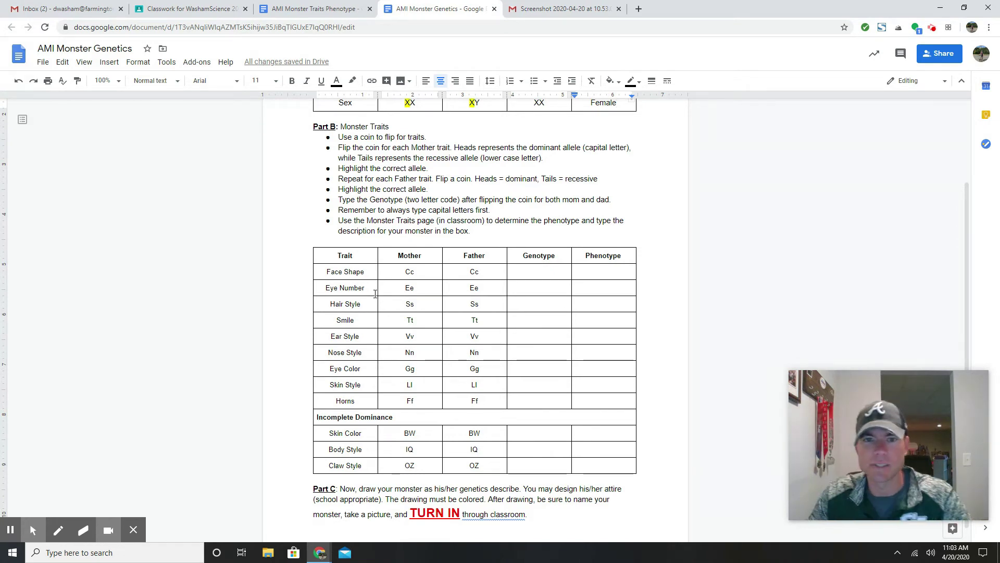
Highlight the mother's C in Cc, e in Ee and s in Ss yellow
{"action": "left_click_drag", "start_coordinate": [405, 272], "coordinate": [410, 272]}
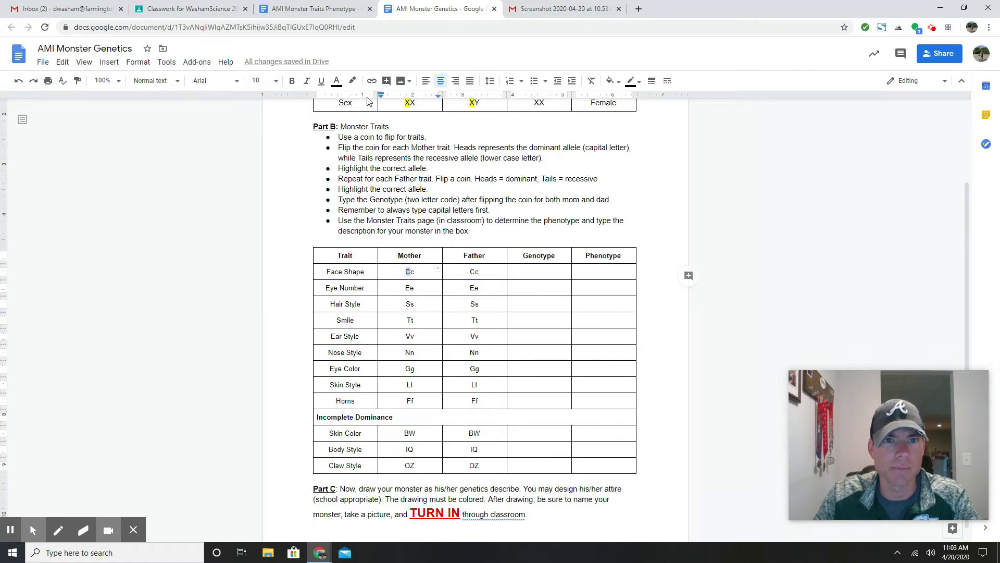
{"action": "left_click", "coordinate": [352, 80]}
{"action": "left_click", "coordinate": [390, 130]}
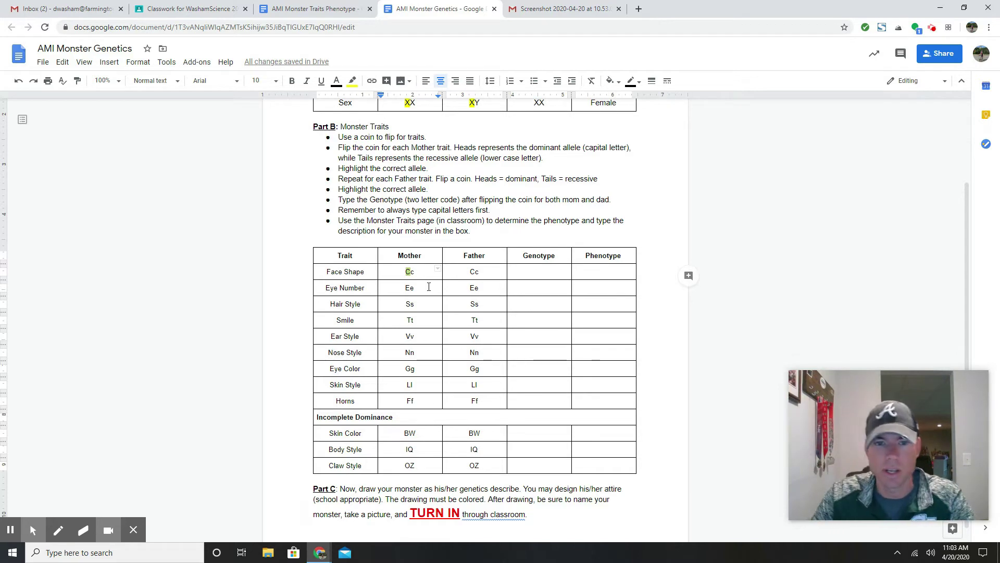
{"action": "left_click_drag", "start_coordinate": [413, 289], "coordinate": [416, 288]}
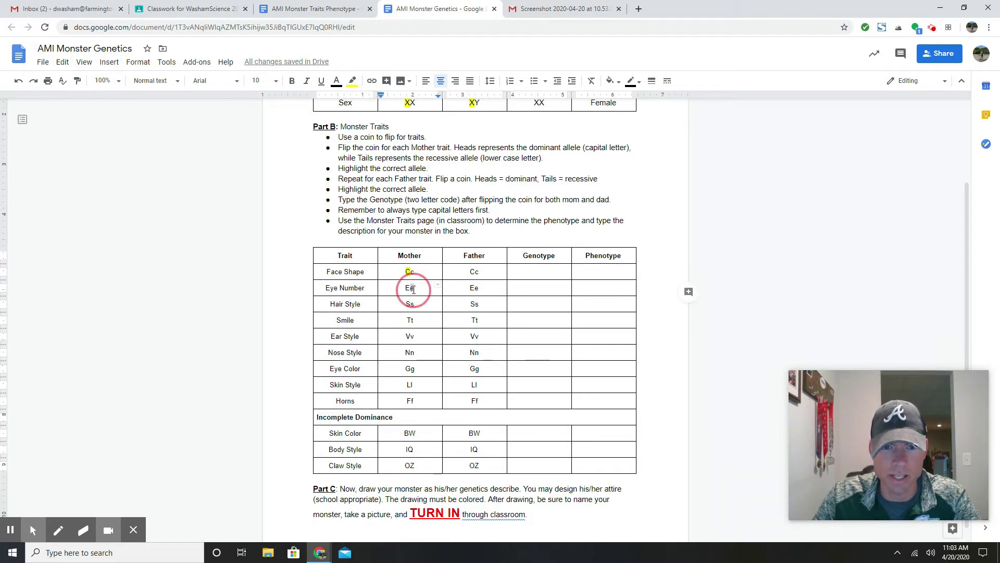
{"action": "left_click", "coordinate": [353, 83]}
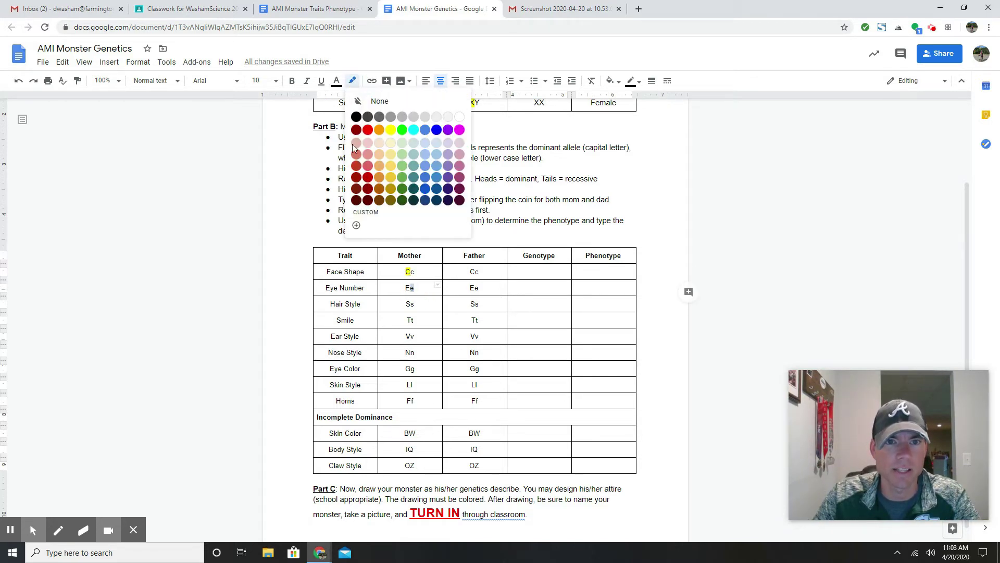
{"action": "left_click", "coordinate": [392, 137]}
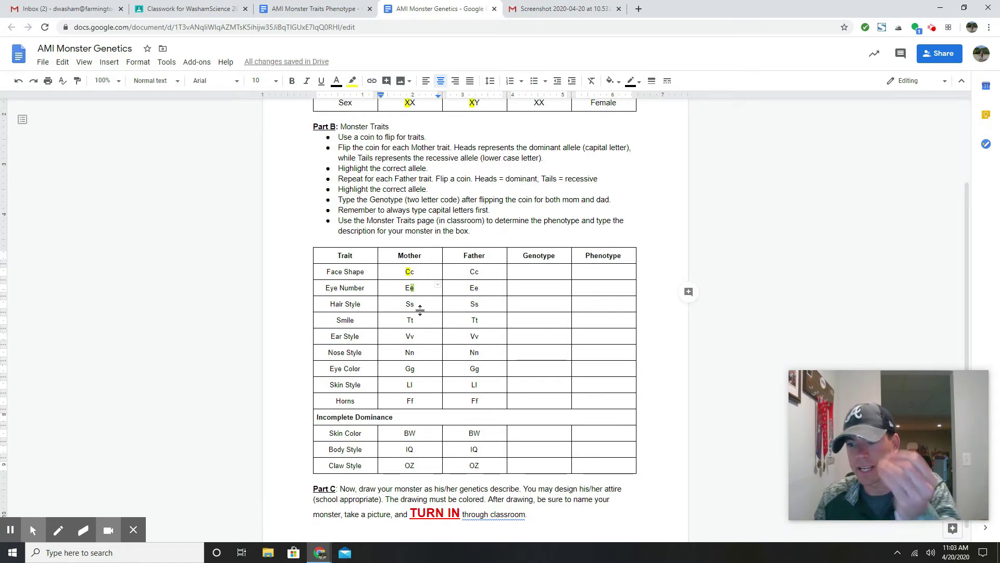
{"action": "left_click_drag", "start_coordinate": [410, 304], "coordinate": [415, 304]}
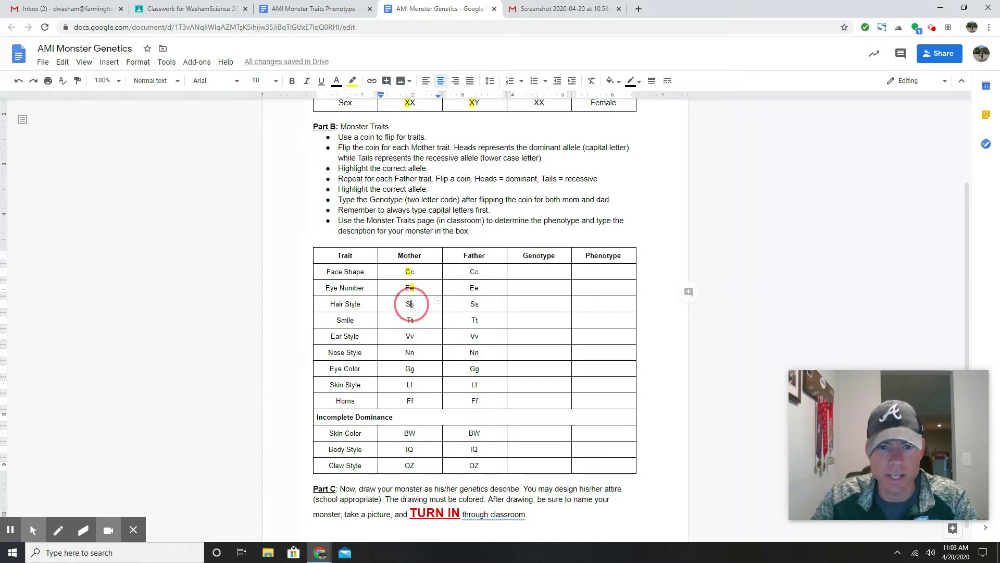
{"action": "left_click", "coordinate": [352, 81]}
{"action": "left_click", "coordinate": [390, 130]}
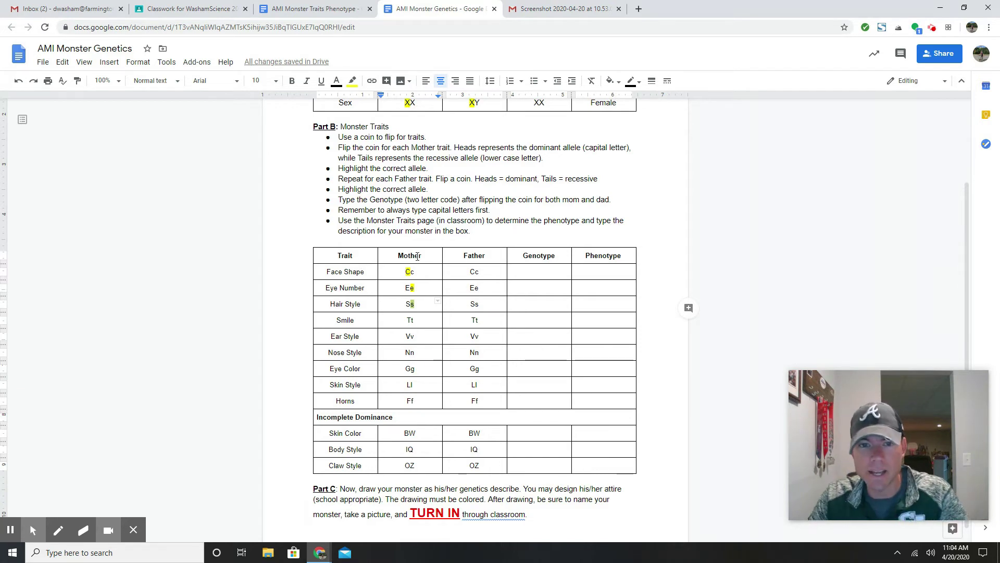
Highlight the father's c in Cc, e in Ee and s in Ss yellow
{"action": "left_click_drag", "start_coordinate": [479, 272], "coordinate": [475, 271]}
{"action": "left_click", "coordinate": [352, 81]}
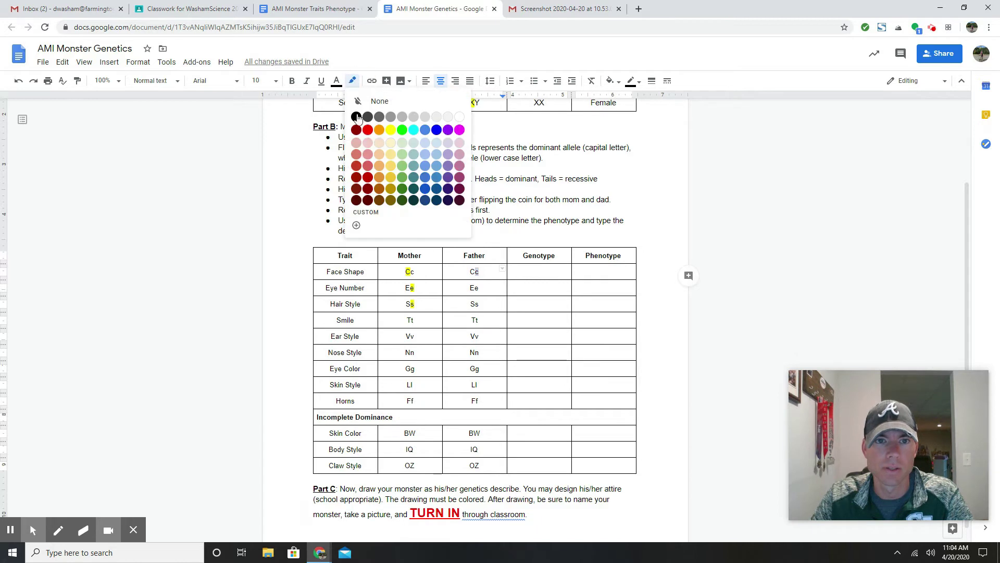
{"action": "left_click", "coordinate": [392, 132]}
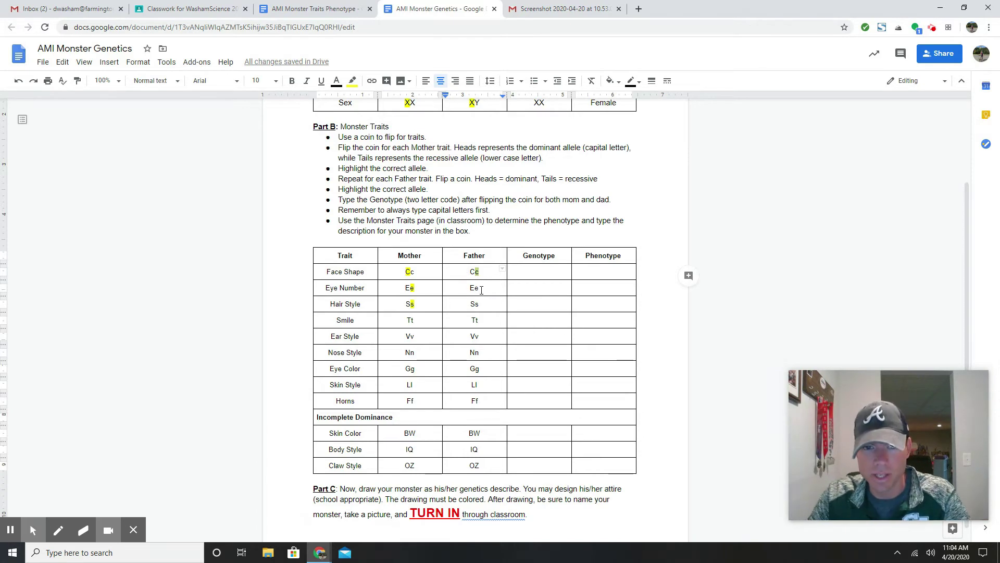
{"action": "left_click_drag", "start_coordinate": [481, 288], "coordinate": [475, 288]}
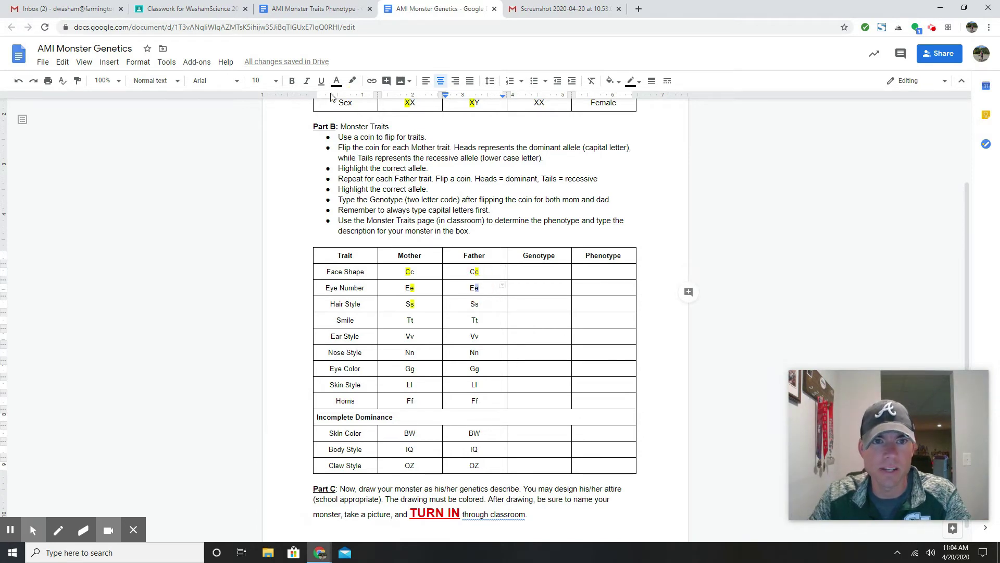
{"action": "left_click", "coordinate": [352, 80]}
{"action": "left_click", "coordinate": [389, 131]}
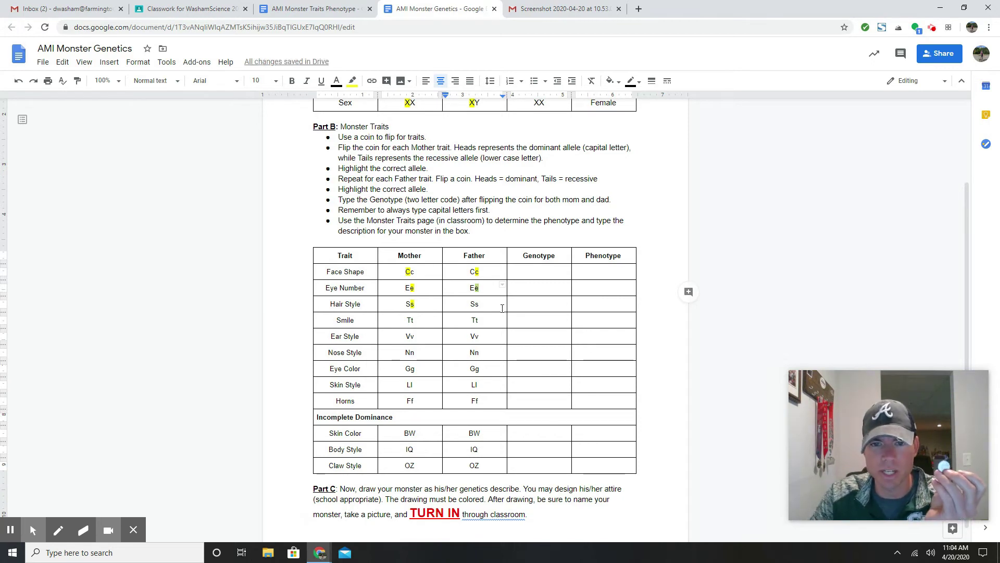
{"action": "left_click_drag", "start_coordinate": [474, 304], "coordinate": [479, 305]}
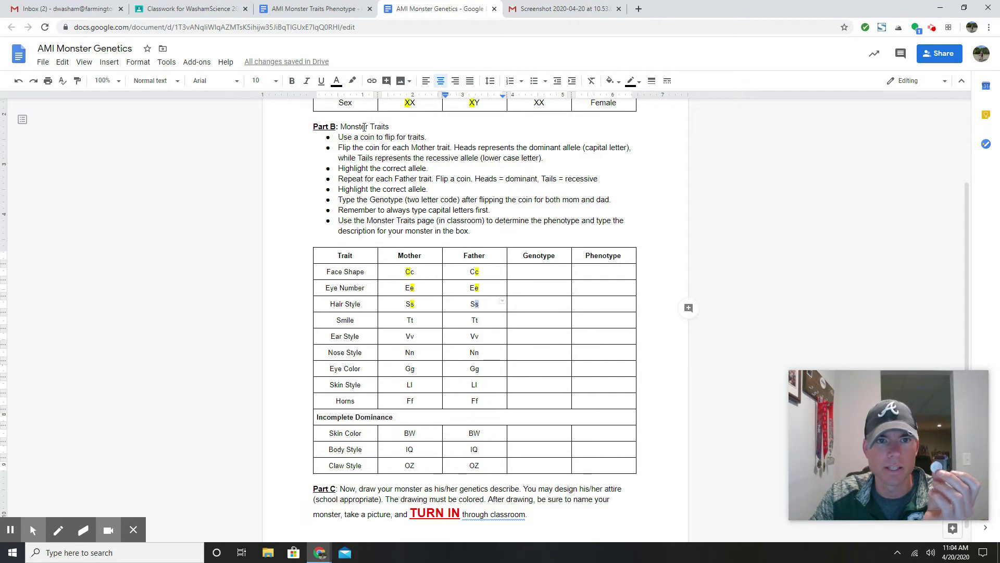
{"action": "left_click", "coordinate": [352, 81]}
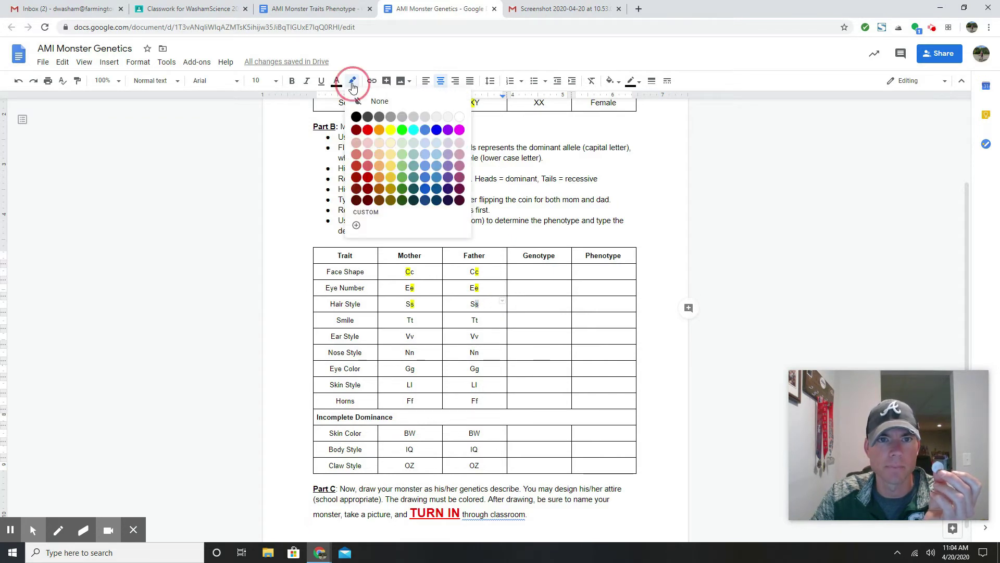
{"action": "left_click", "coordinate": [387, 136]}
{"action": "left_click", "coordinate": [490, 302]}
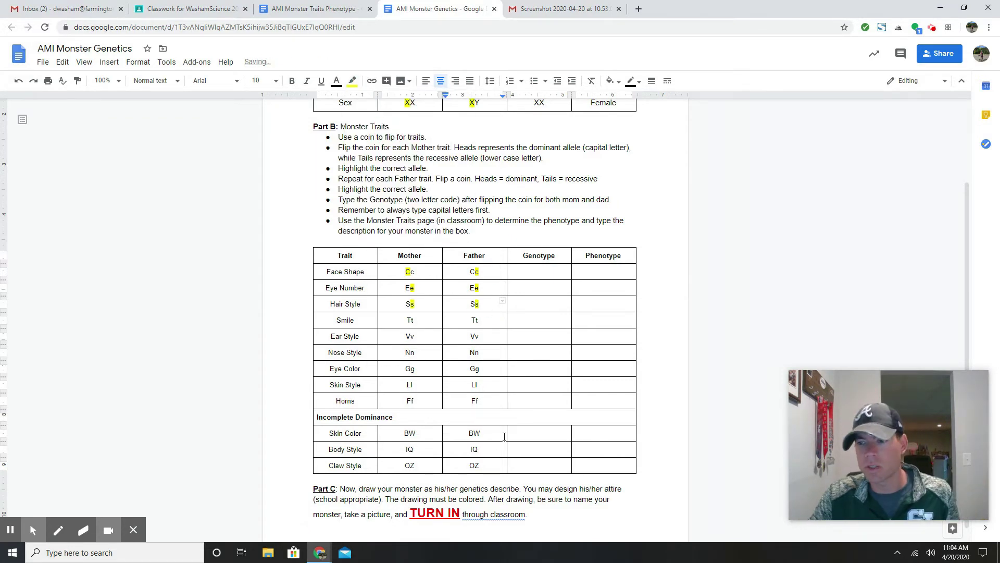
{"action": "left_click", "coordinate": [541, 271]}
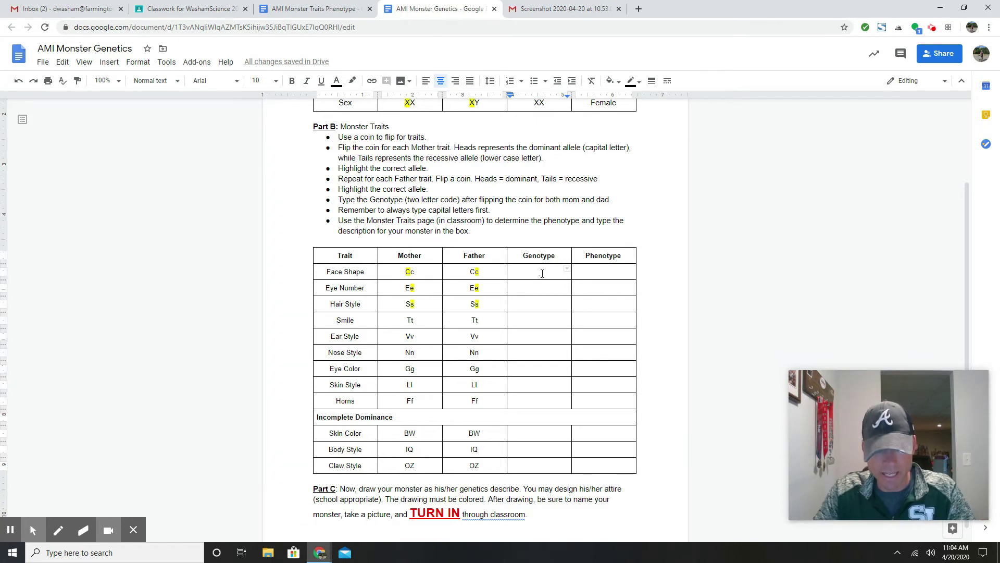
Enter genotypes Cc, ee and ss for Face Shape, Eye Number and Hair Style
{"action": "type", "text": "Cc"}
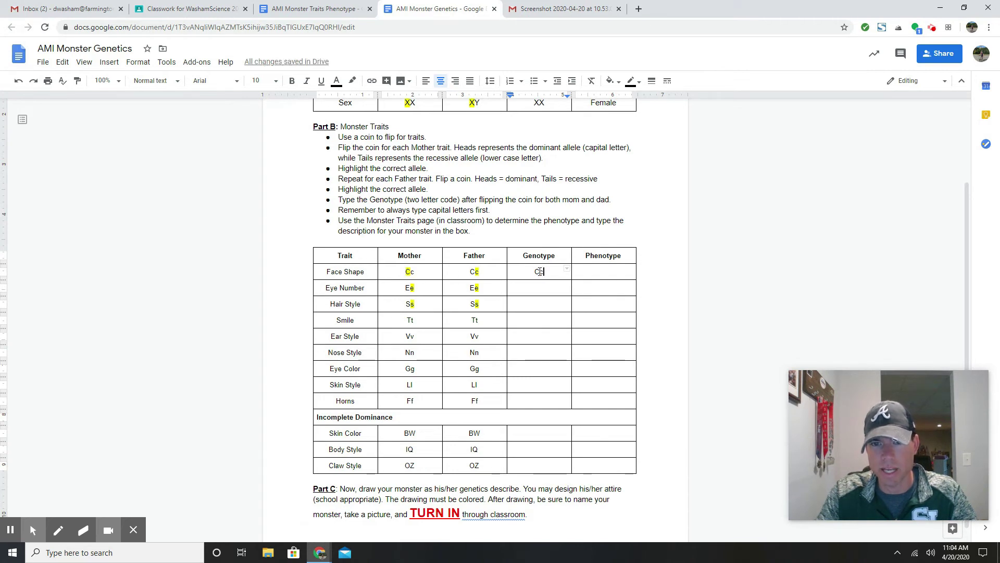
{"action": "left_click", "coordinate": [543, 292]}
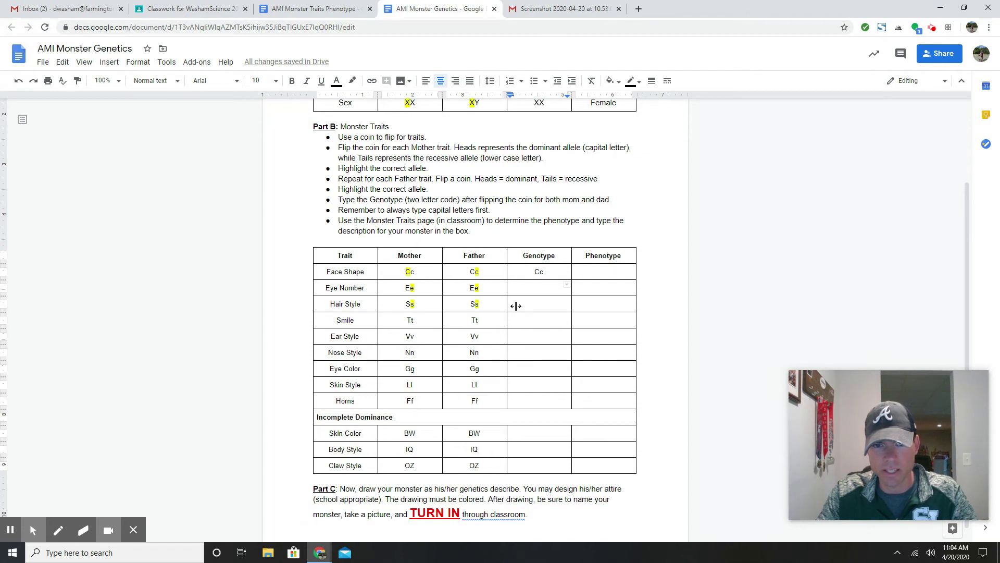
{"action": "type", "text": "ee"}
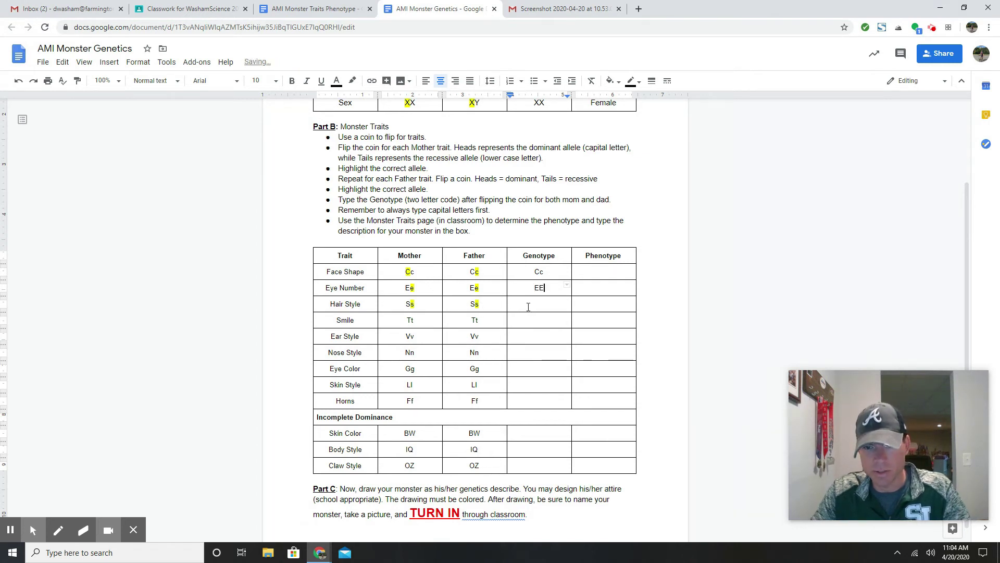
{"action": "key", "text": "BackSpace"}
{"action": "key", "text": "BackSpace"}
{"action": "type", "text": "ee"}
{"action": "left_click", "coordinate": [528, 307]}
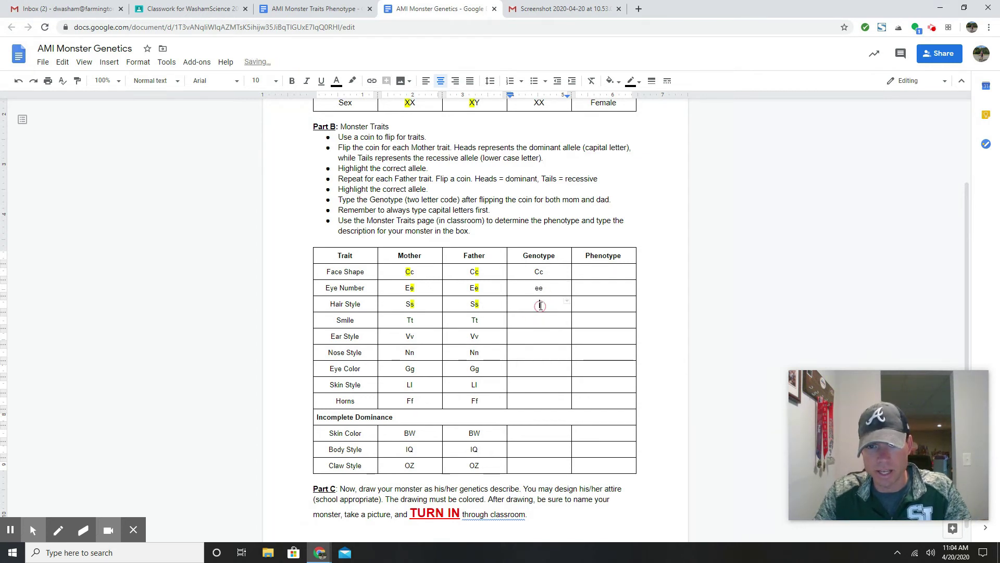
{"action": "type", "text": "ss"}
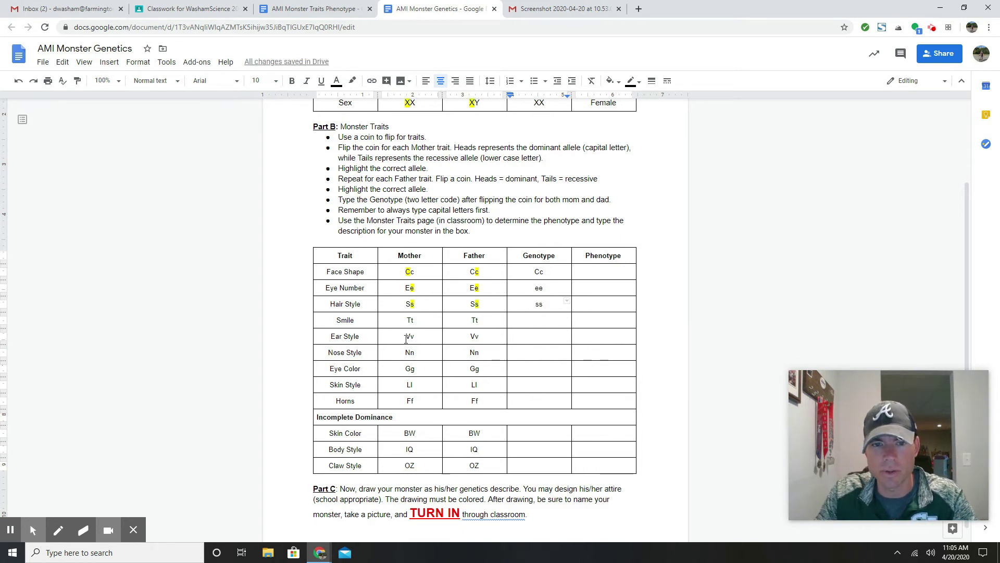
Highlight both parents' T for Smile yellow and enter genotype TT
{"action": "left_click_drag", "start_coordinate": [407, 320], "coordinate": [411, 320]}
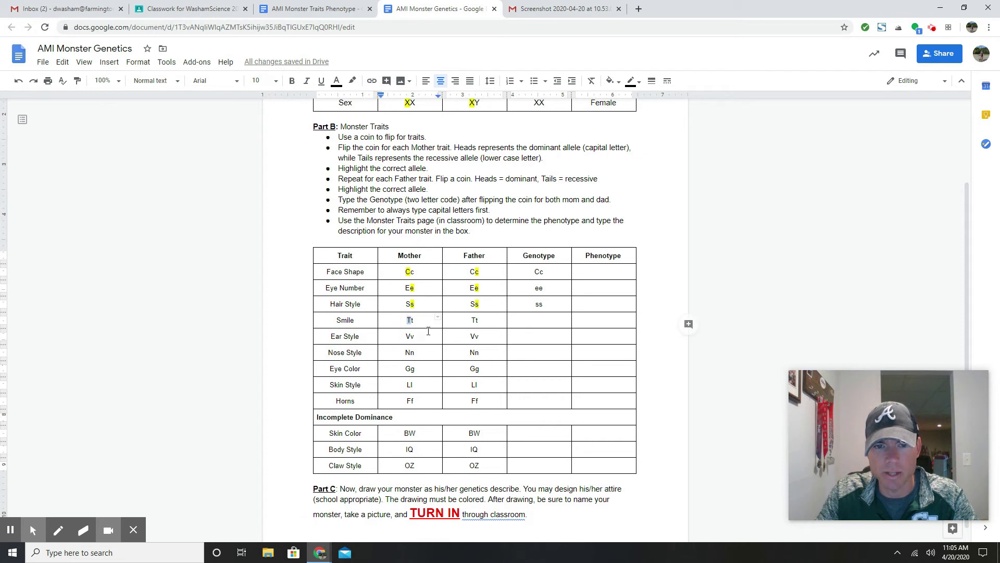
{"action": "left_click", "coordinate": [352, 81]}
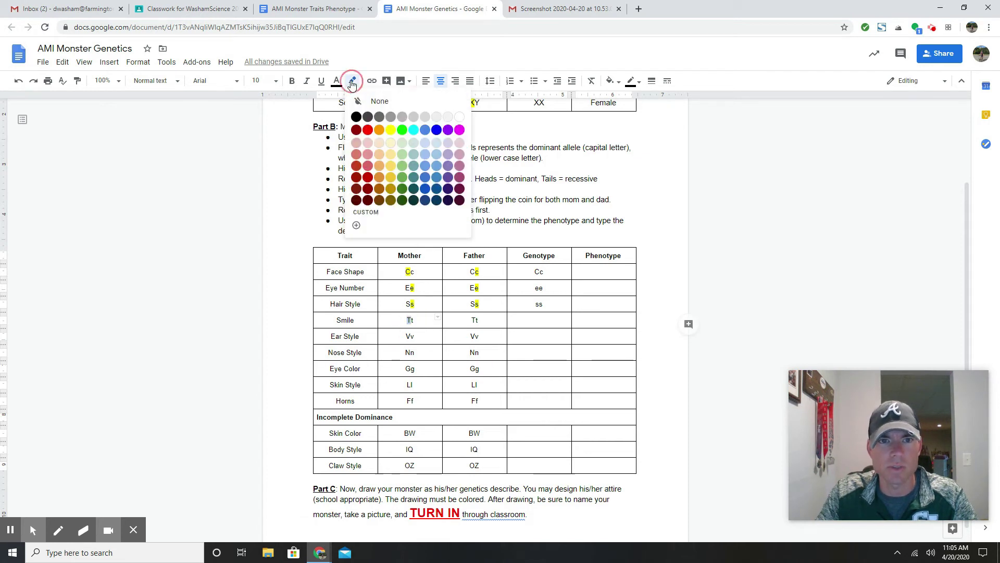
{"action": "left_click", "coordinate": [393, 136]}
{"action": "left_click_drag", "start_coordinate": [471, 320], "coordinate": [476, 320]}
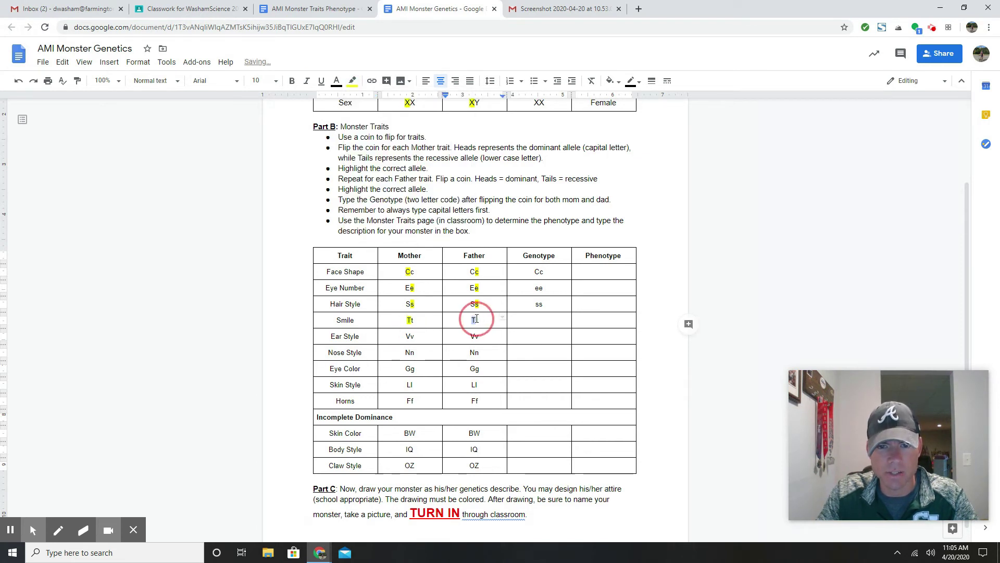
{"action": "left_click", "coordinate": [353, 81]}
{"action": "left_click", "coordinate": [390, 136]}
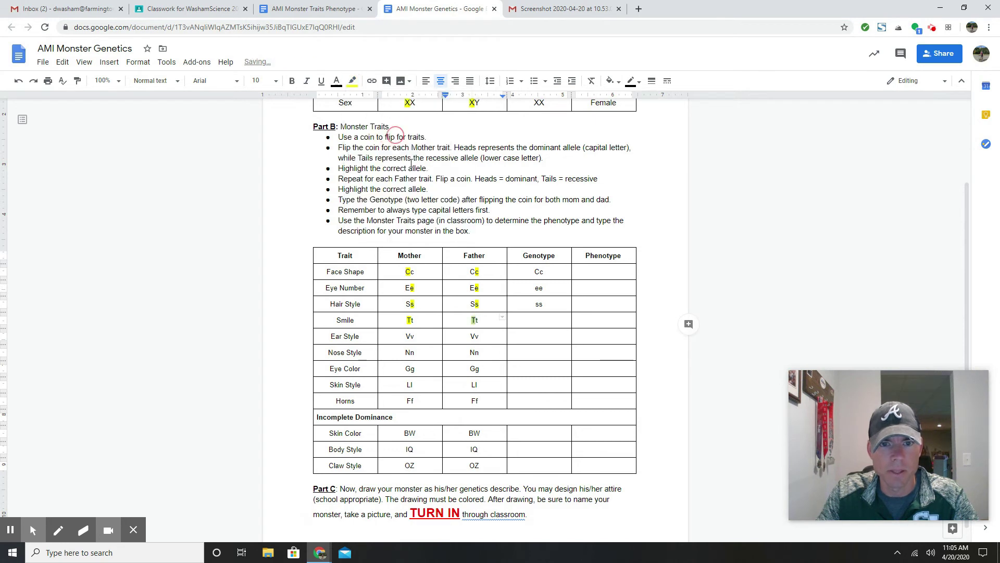
{"action": "left_click", "coordinate": [535, 326]}
{"action": "type", "text": "TT"}
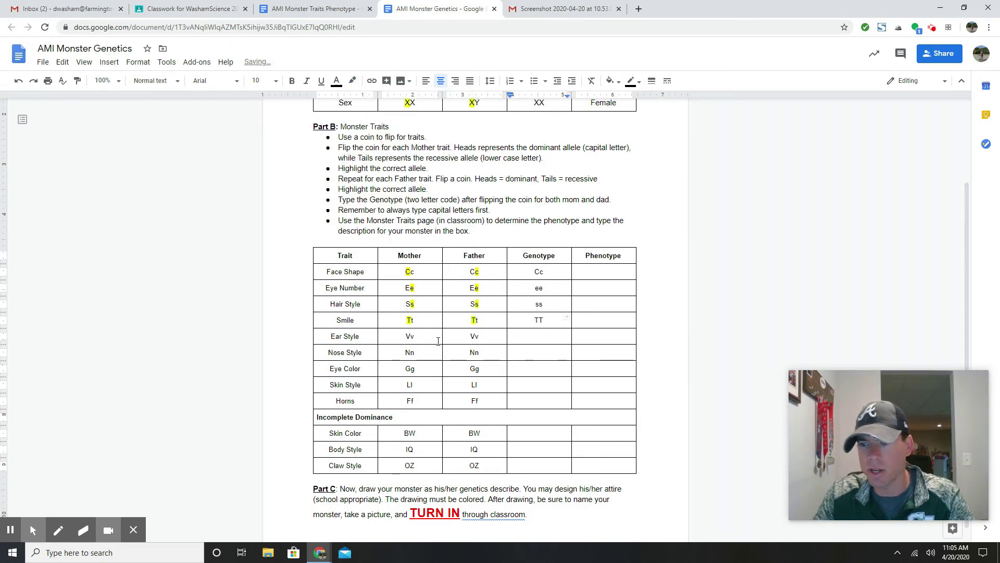
Highlight the mother's v and father's V for Ear Style, then enter genotype Vv
{"action": "left_click_drag", "start_coordinate": [409, 337], "coordinate": [415, 336]}
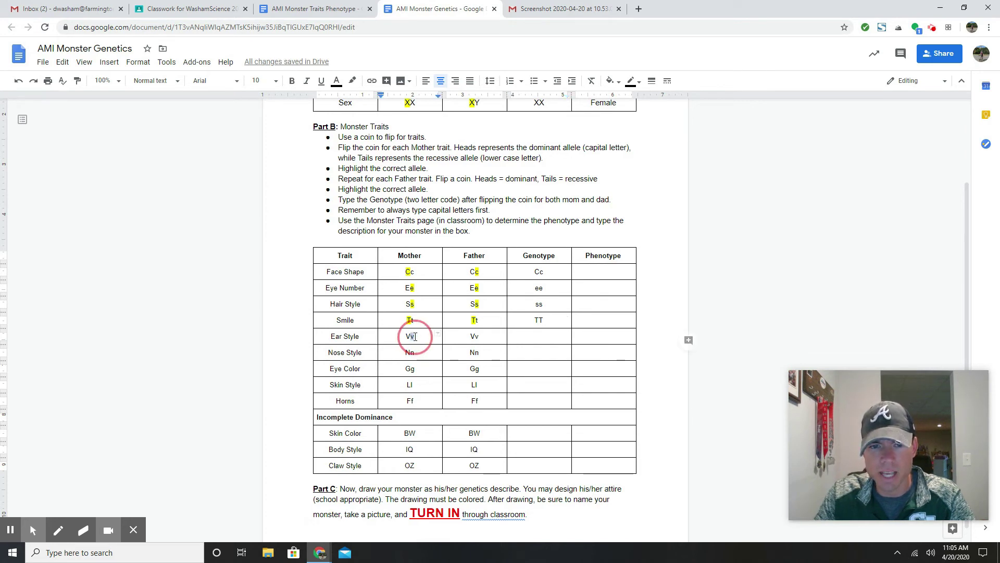
{"action": "left_click", "coordinate": [354, 82]}
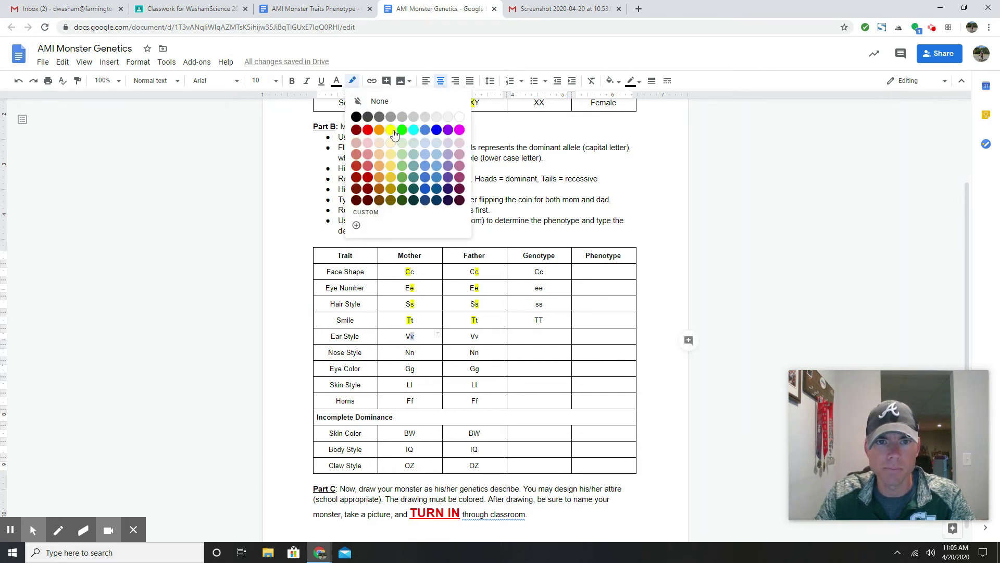
{"action": "left_click", "coordinate": [394, 133]}
{"action": "left_click_drag", "start_coordinate": [469, 337], "coordinate": [475, 336]}
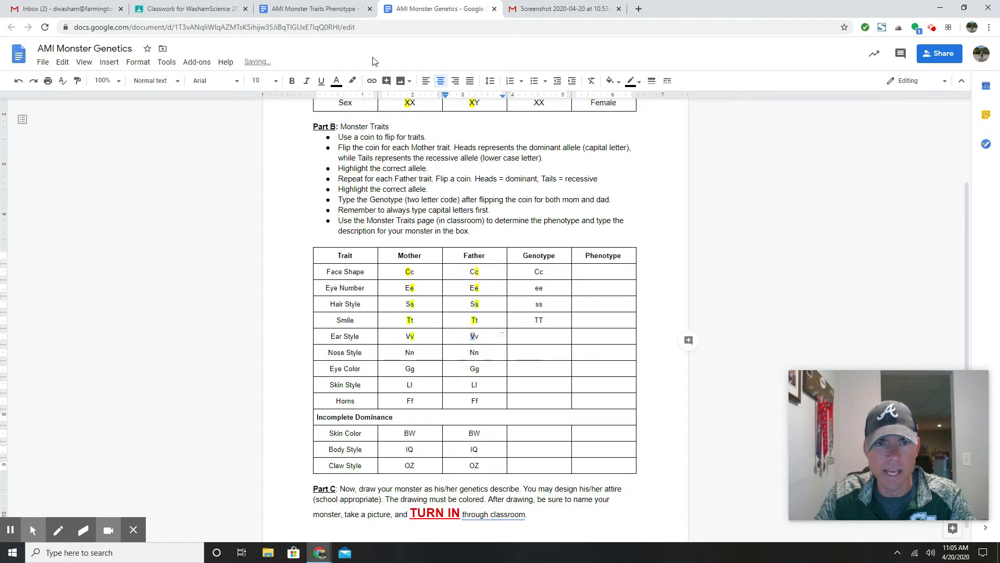
{"action": "left_click", "coordinate": [353, 80]}
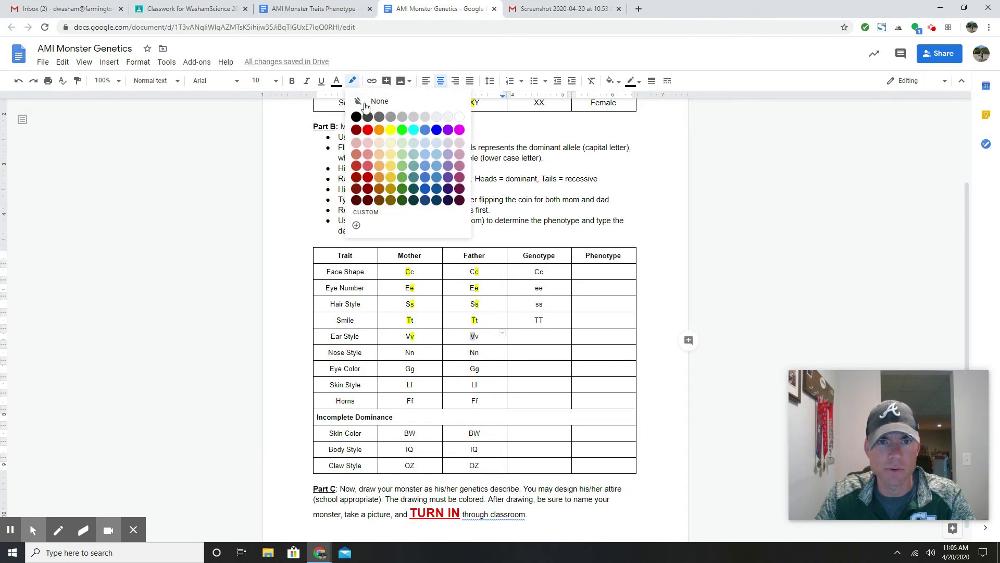
{"action": "left_click", "coordinate": [390, 130]}
{"action": "left_click", "coordinate": [535, 339]}
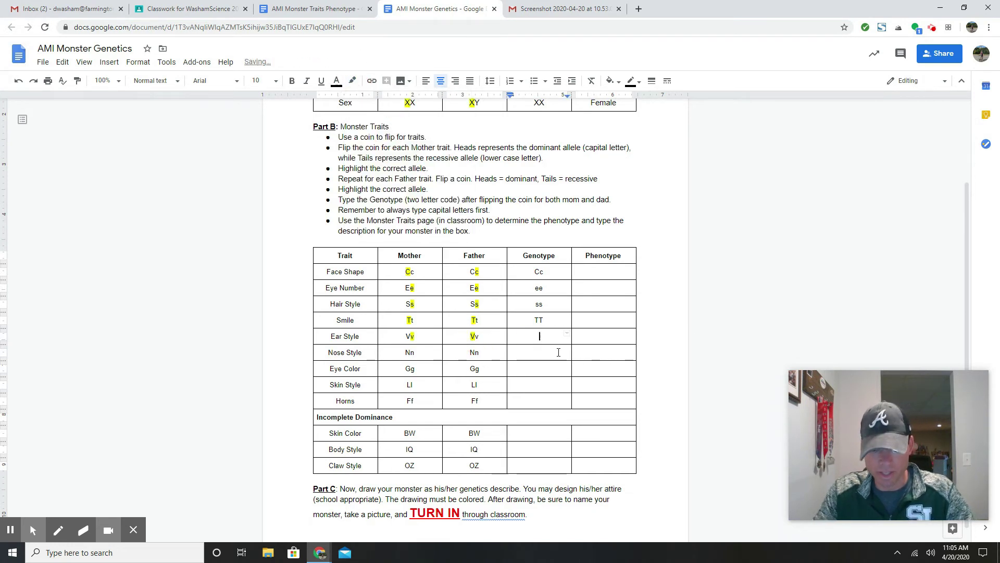
{"action": "type", "text": "vV"}
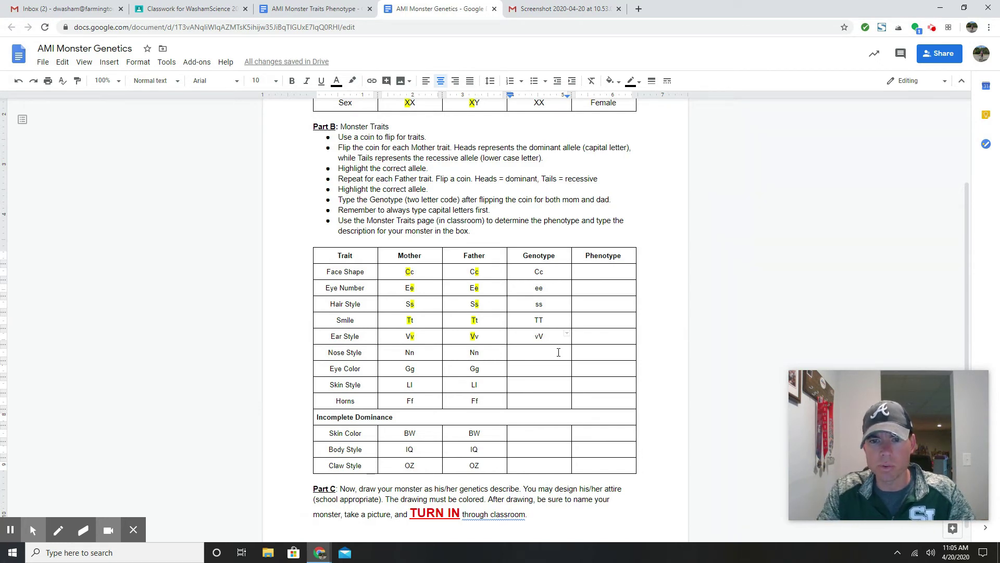
{"action": "key", "text": "BackSpace"}
{"action": "key", "text": "BackSpace"}
{"action": "type", "text": "V"}
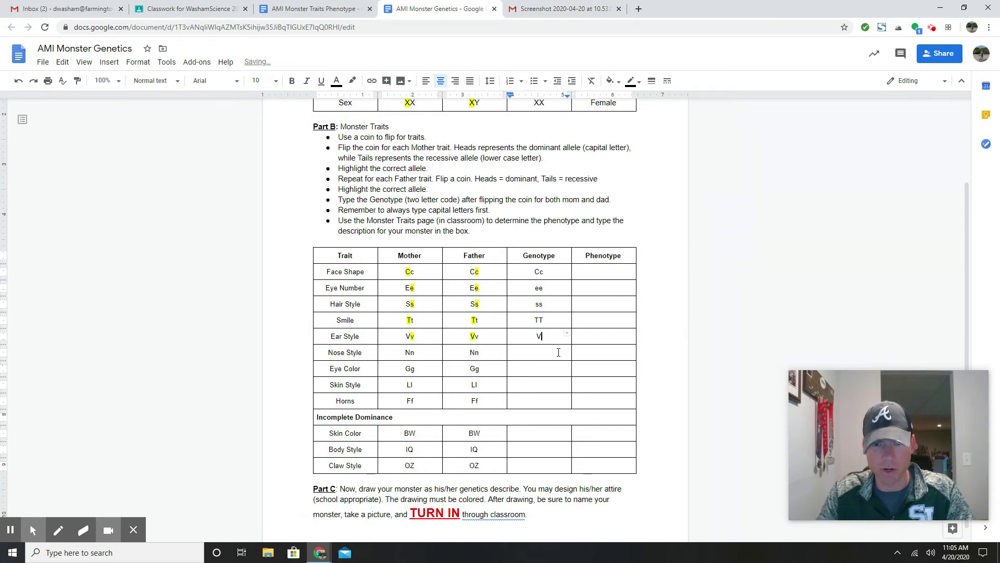
{"action": "type", "text": "v"}
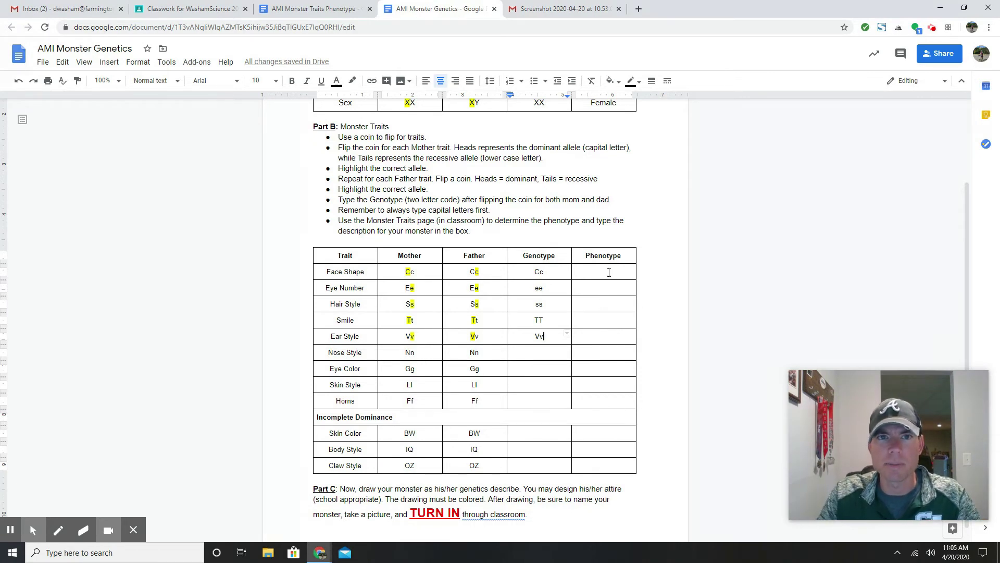
Look up Face Shape in the Monster Traits Phenotype reference and enter Circle
{"action": "left_click", "coordinate": [328, 11]}
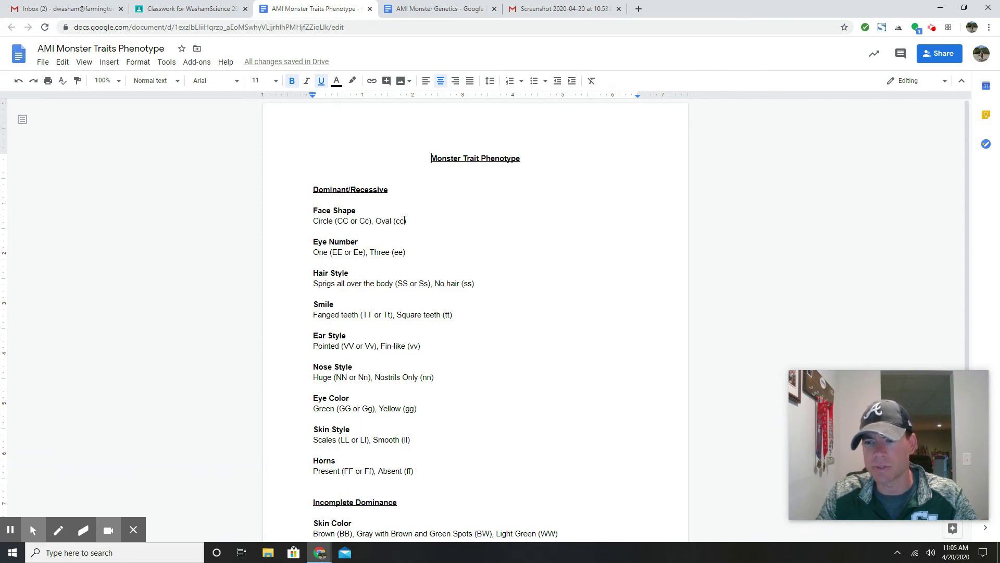
{"action": "left_click", "coordinate": [440, 12]}
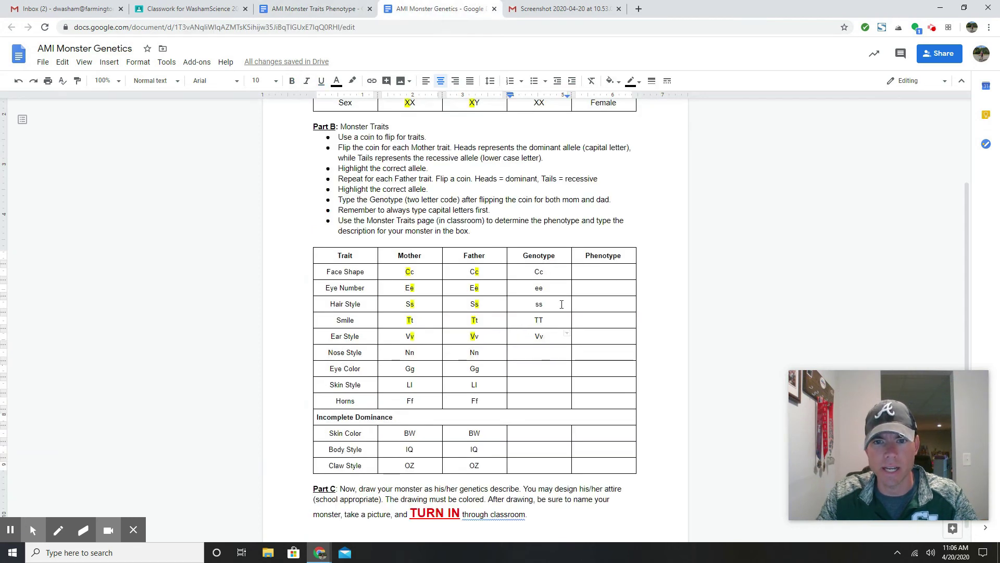
{"action": "left_click", "coordinate": [341, 12]}
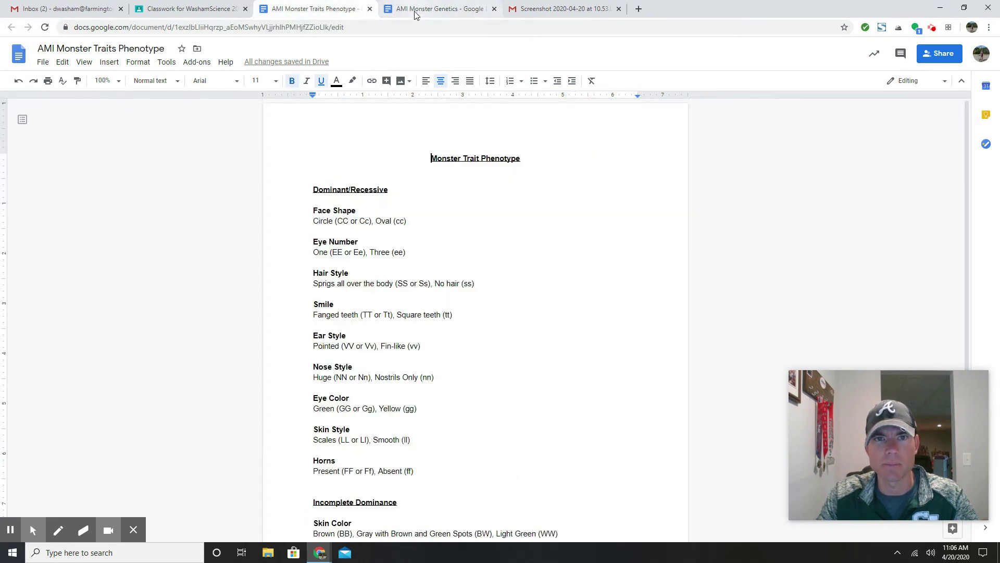
{"action": "double_click", "coordinate": [323, 221]}
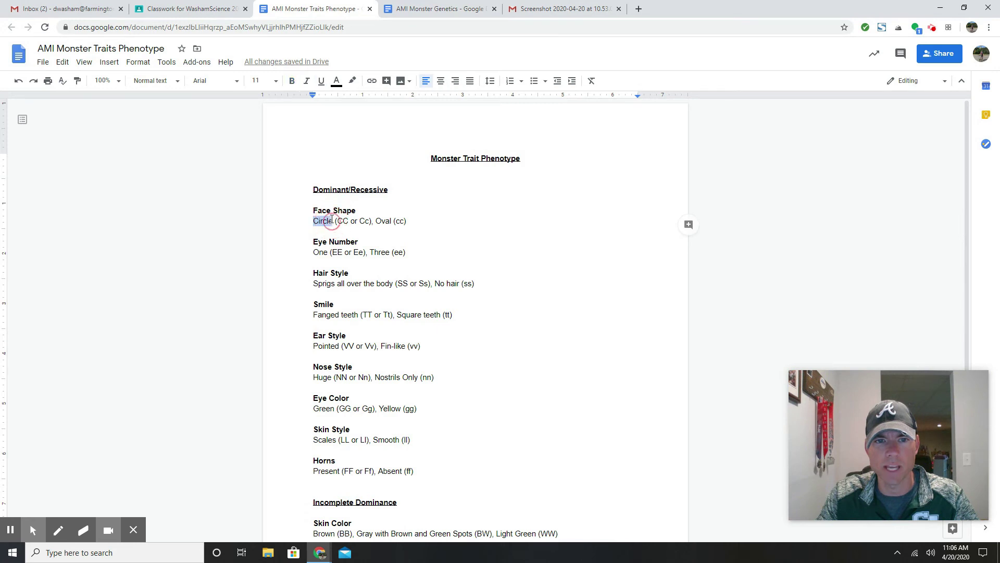
{"action": "left_click", "coordinate": [437, 9]}
{"action": "left_click", "coordinate": [600, 271]}
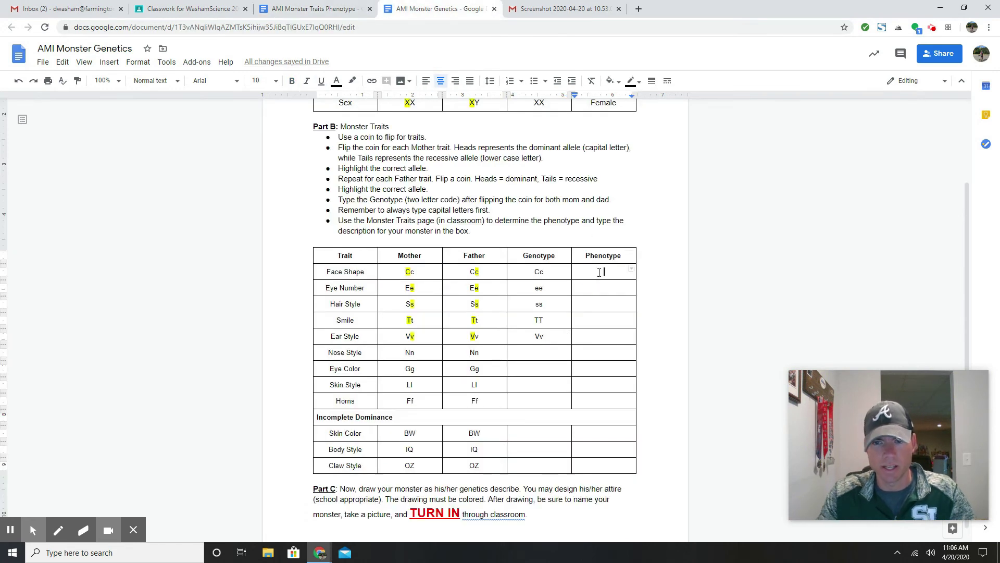
{"action": "type", "text": "Circle"}
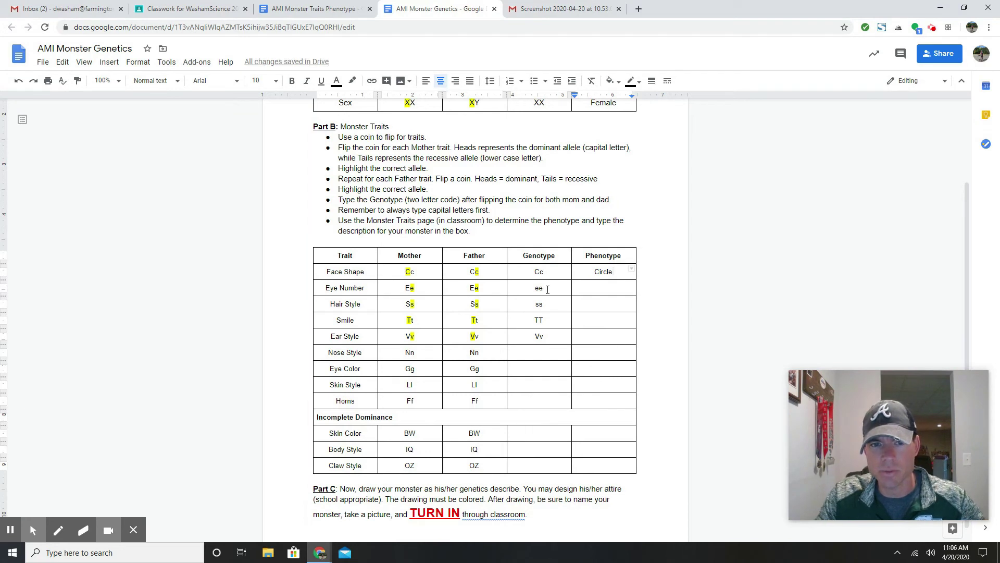
Check the ee Eye Number phenotype in the reference and enter Three
{"action": "left_click", "coordinate": [352, 15]}
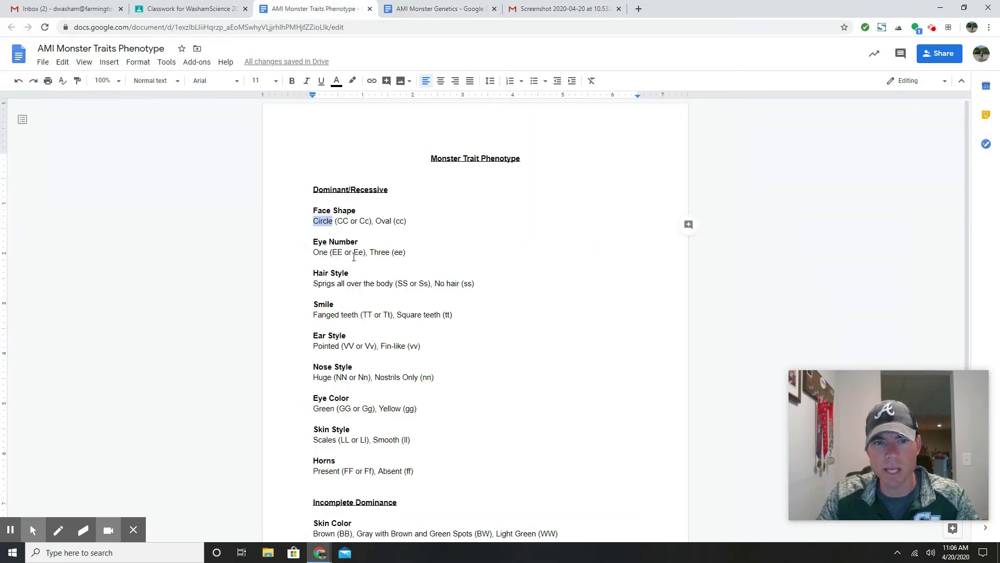
{"action": "double_click", "coordinate": [398, 253]}
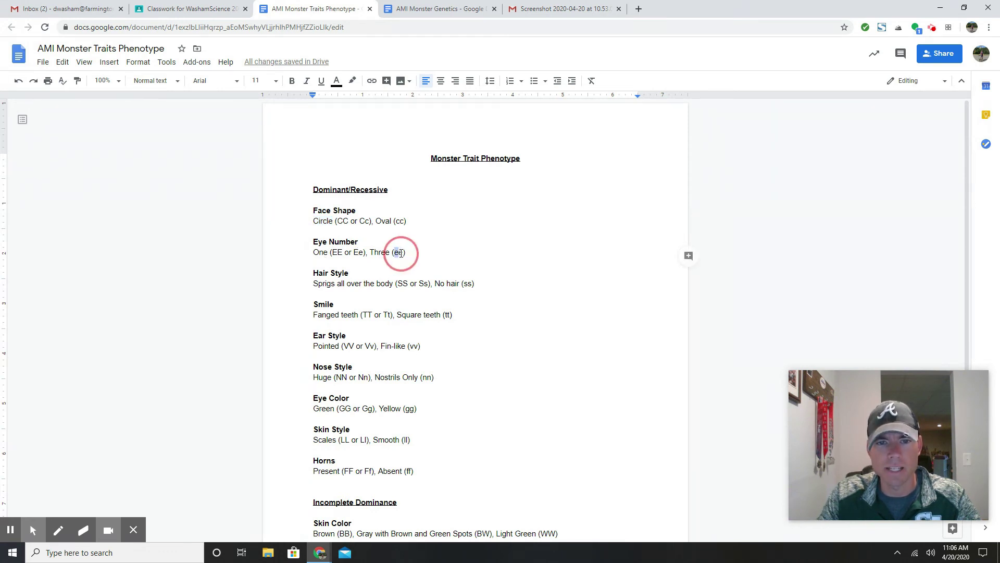
{"action": "left_click", "coordinate": [435, 12]}
{"action": "left_click", "coordinate": [604, 290]}
{"action": "type", "text": "Three"}
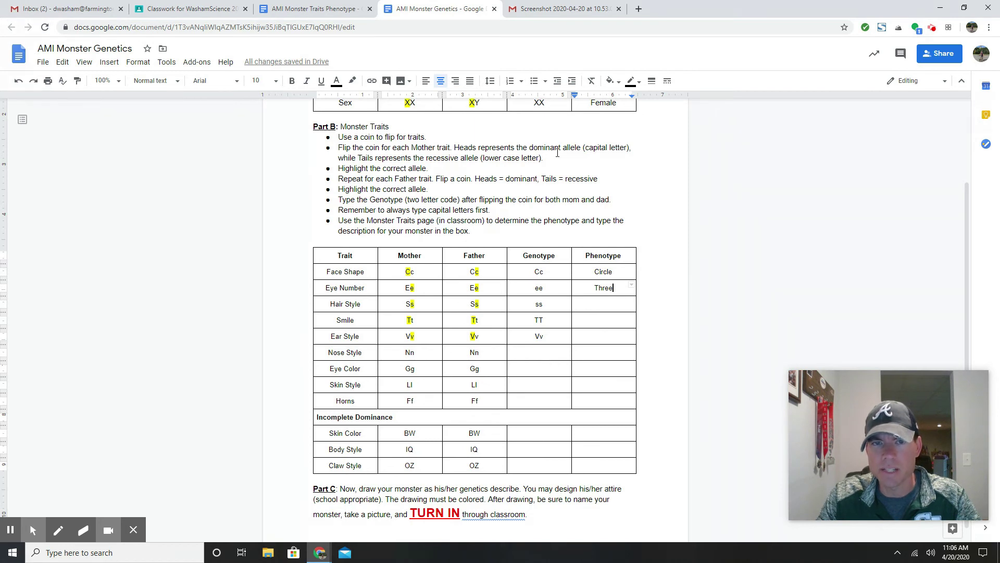
{"action": "left_click", "coordinate": [315, 4]}
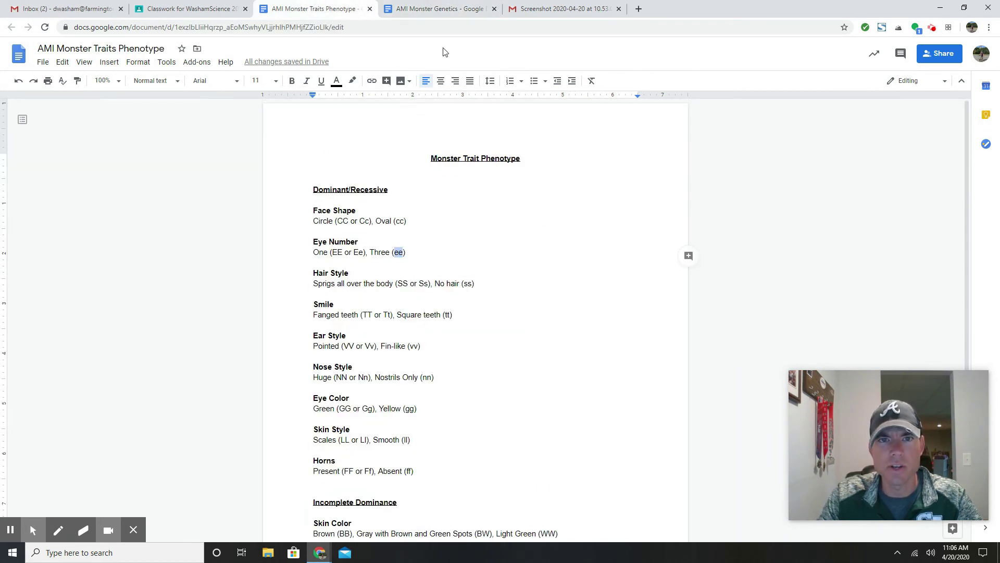
Enter No Hair as the Hair Style phenotype
{"action": "left_click", "coordinate": [446, 5]}
{"action": "left_click", "coordinate": [610, 306]}
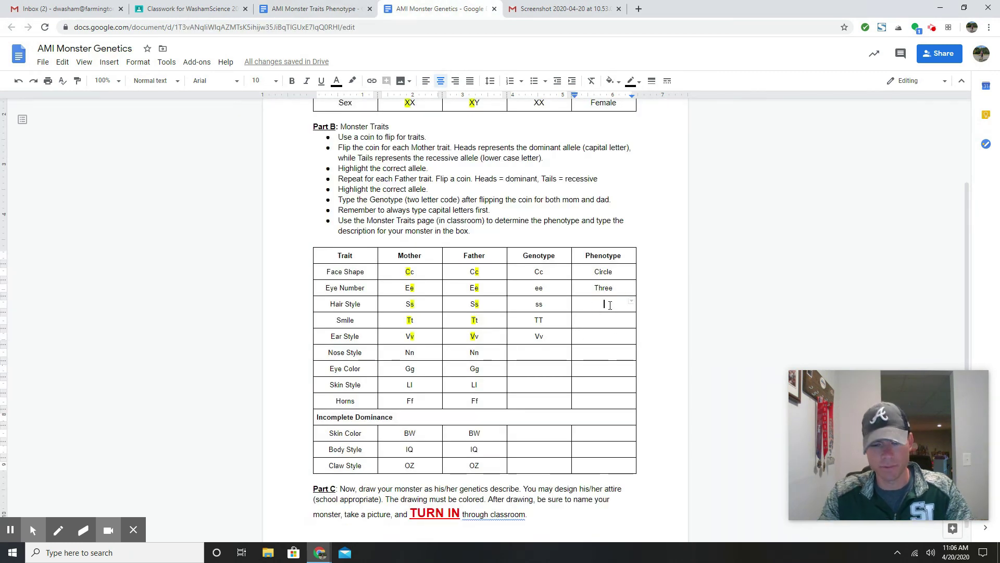
{"action": "type", "text": "NoHair"}
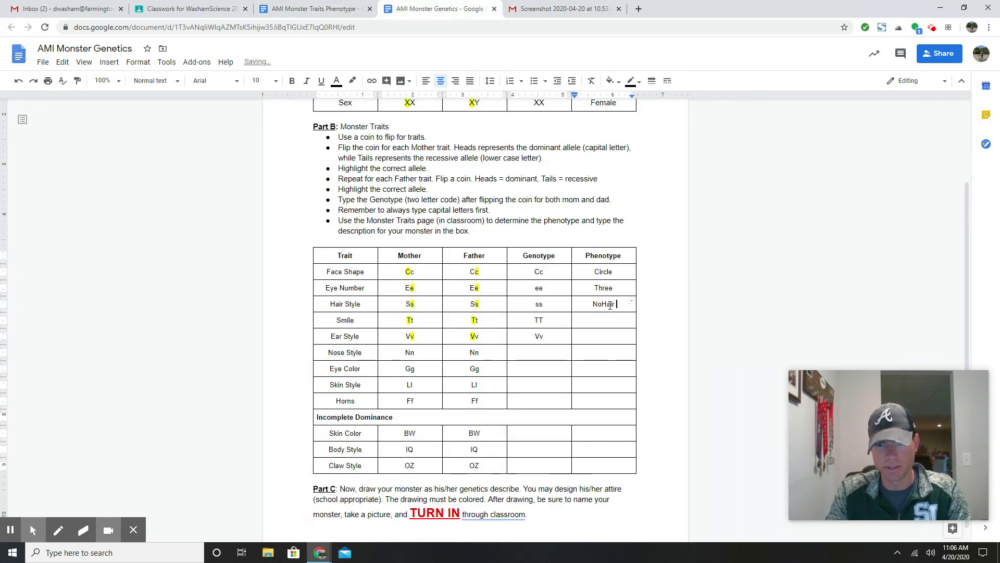
{"action": "left_click", "coordinate": [599, 304]}
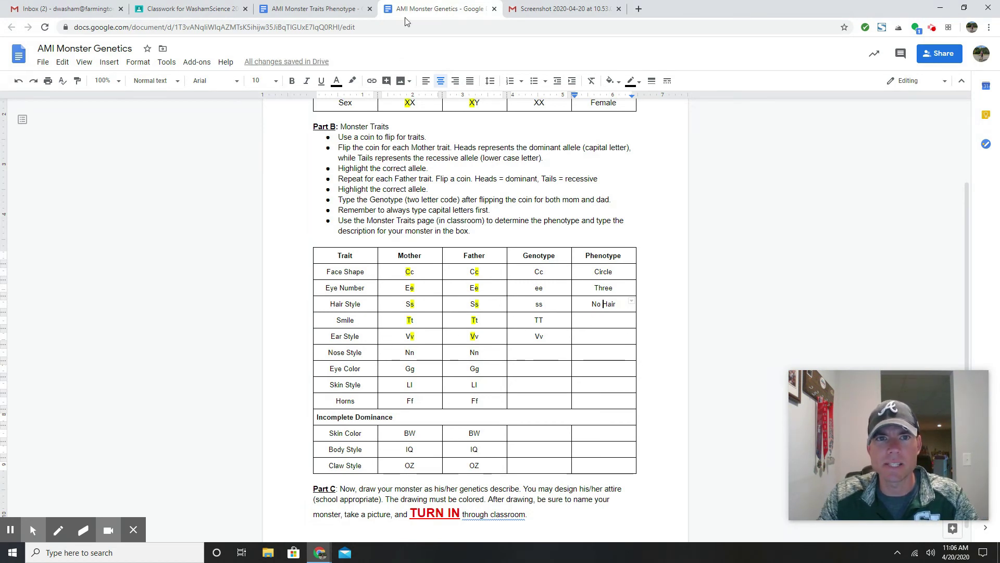
Look up the Smile trait in the reference and enter Fanged Teeth
{"action": "left_click", "coordinate": [333, 10]}
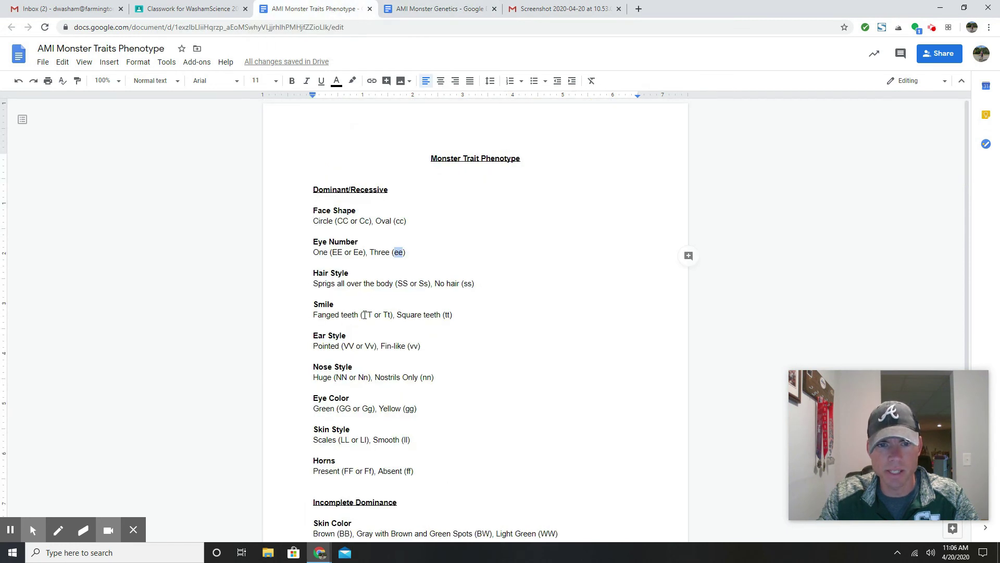
{"action": "left_click", "coordinate": [366, 315]}
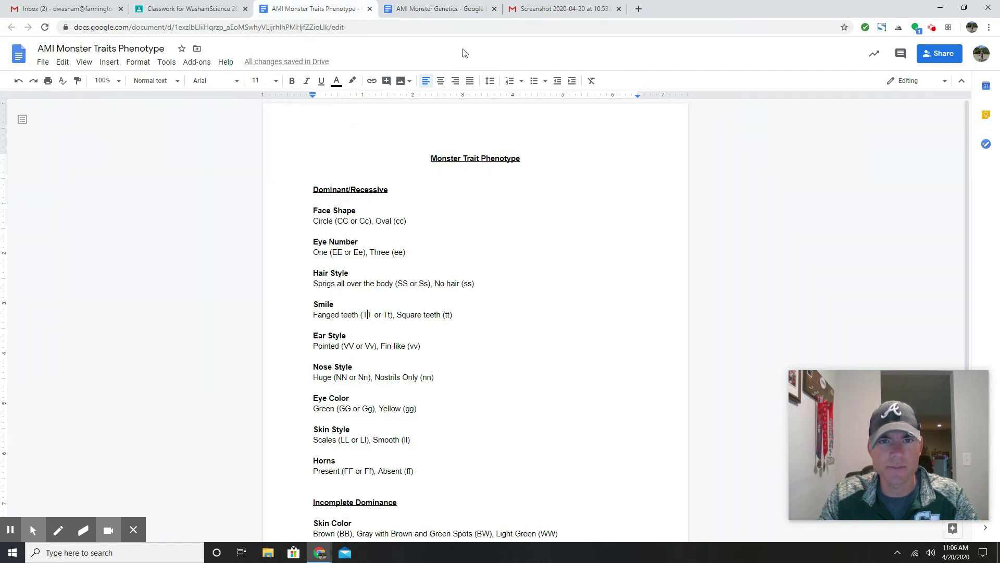
{"action": "left_click", "coordinate": [465, 21]}
{"action": "left_click", "coordinate": [598, 324]}
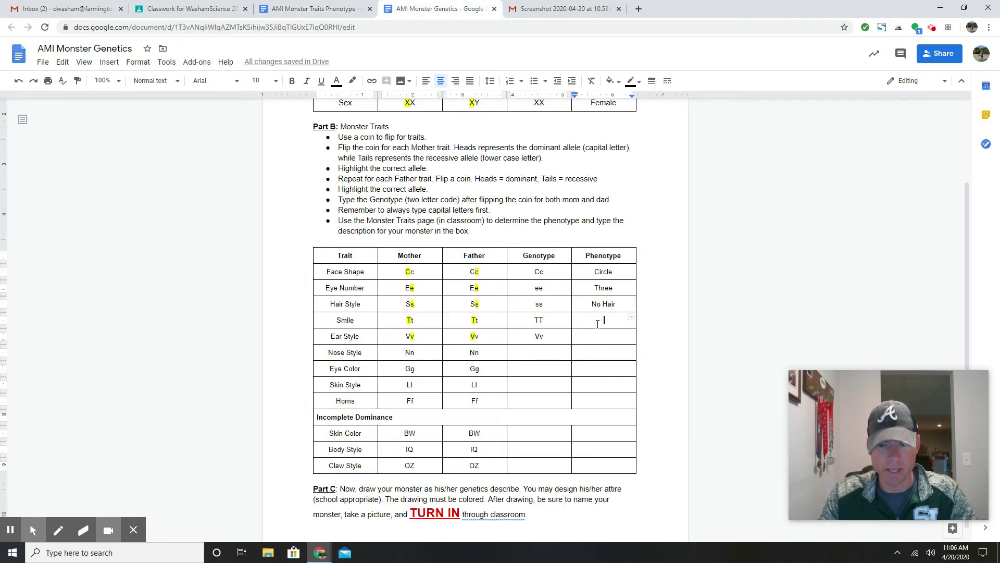
{"action": "type", "text": "Fanged Teeth"}
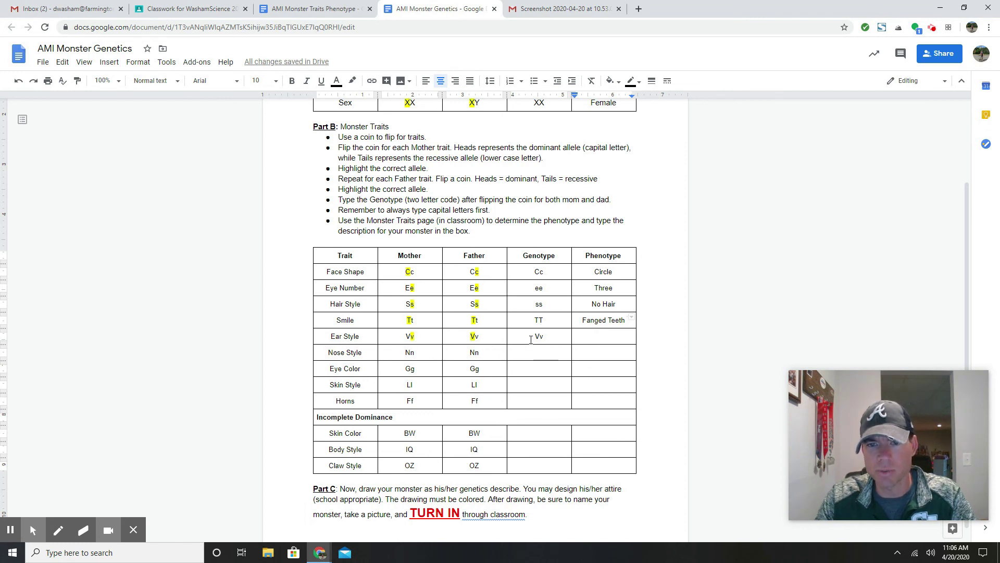
Check the reference and enter Pointed as the Ear Style phenotype
{"action": "key", "text": "ctrl+shift+Tab"}
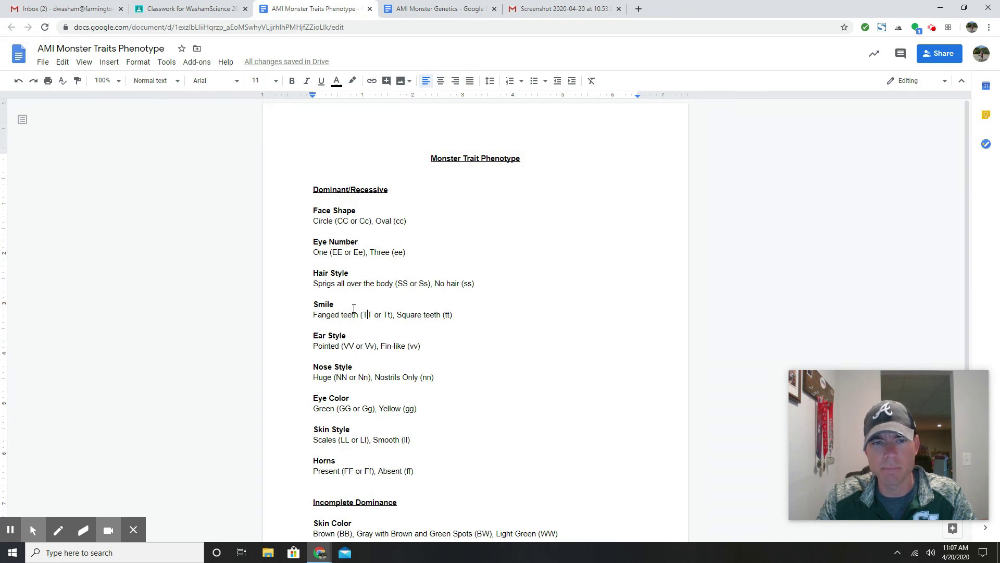
{"action": "key", "text": "ctrl+Tab"}
{"action": "left_click", "coordinate": [606, 338]}
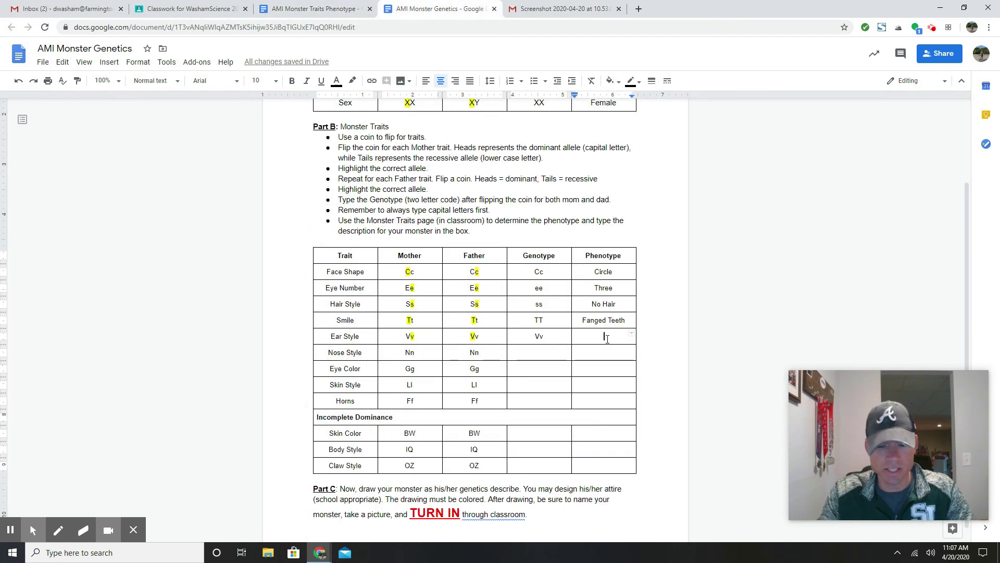
{"action": "type", "text": "Pointed"}
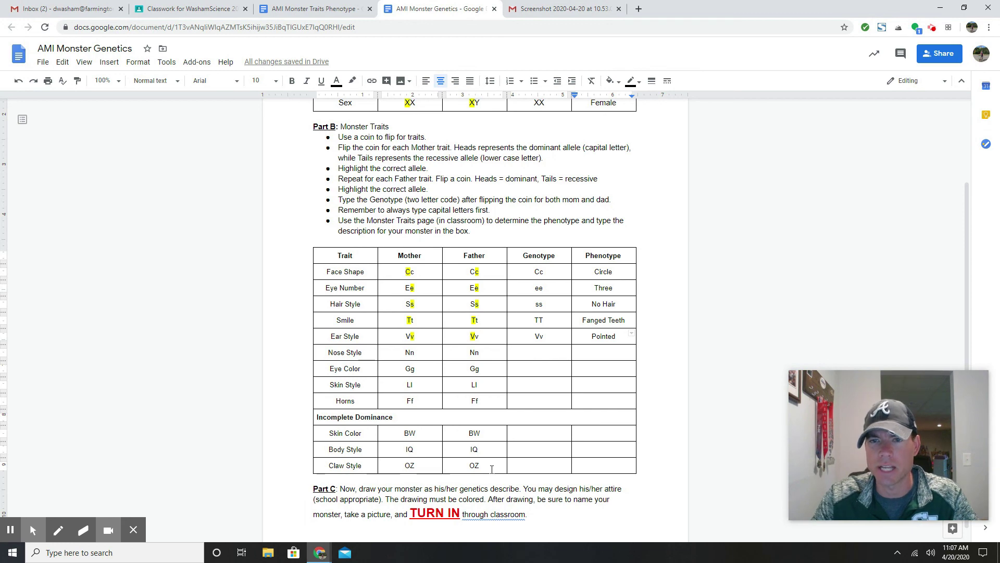
{"action": "left_click", "coordinate": [566, 9]}
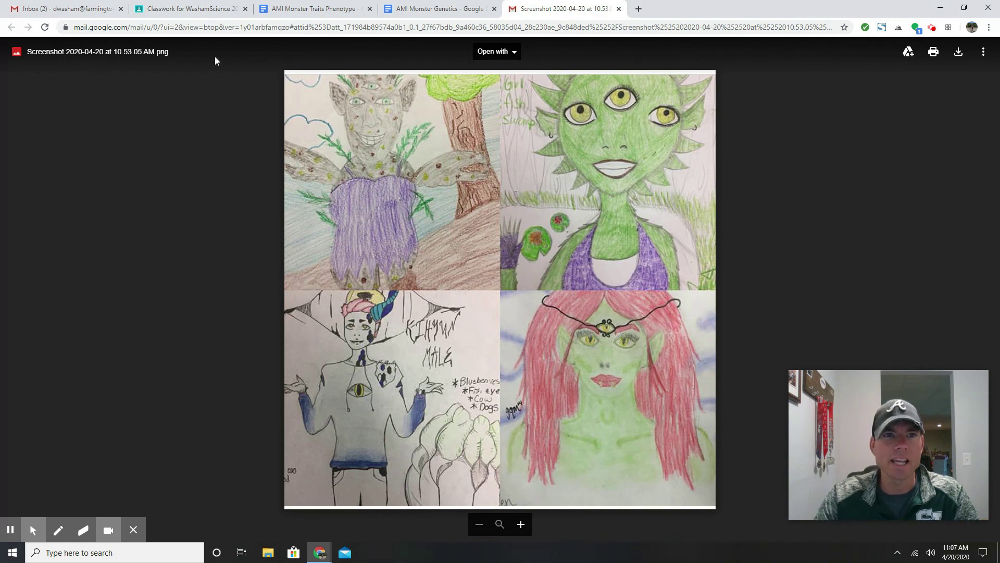
{"action": "left_click", "coordinate": [447, 10]}
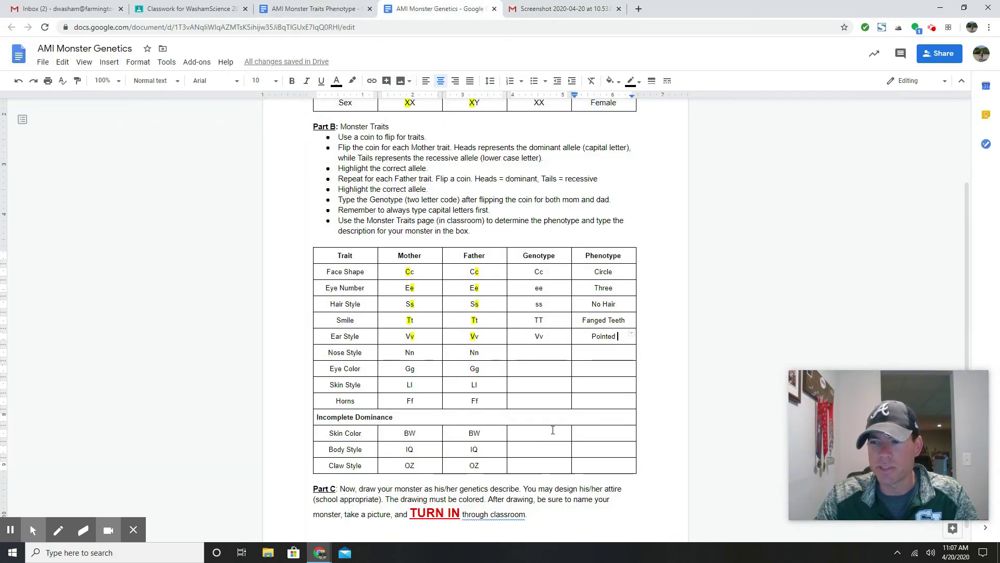